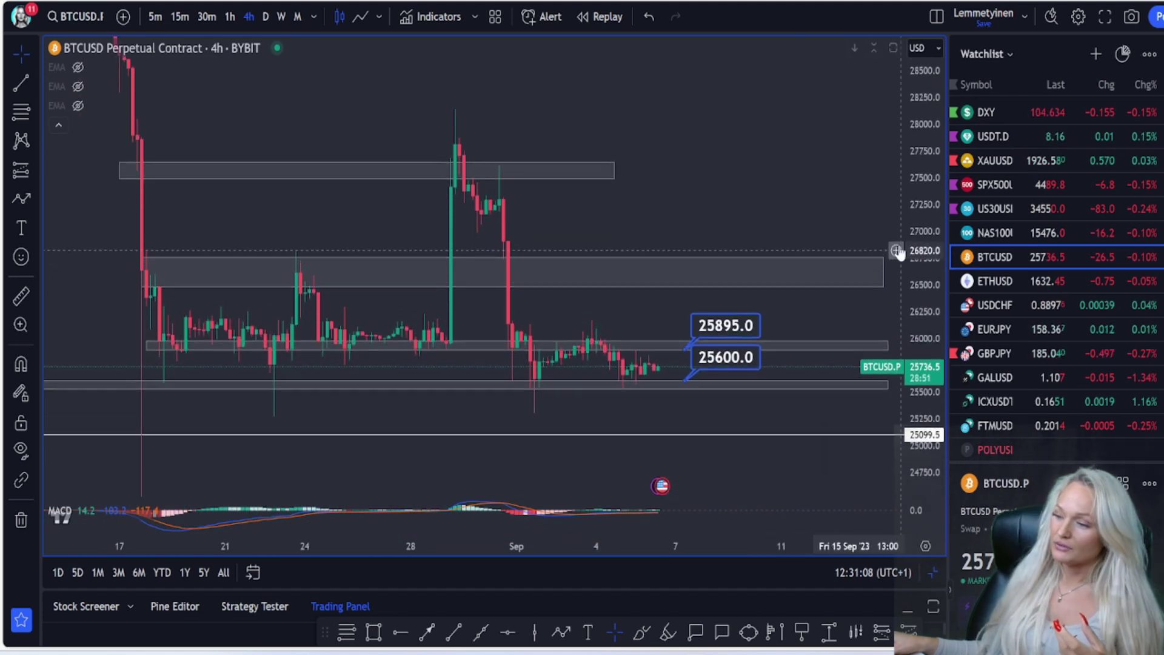
Enlarge the BTCUSD candles and centre the recent price action on the chart
{"action": "scroll", "coordinate": [789, 204], "scroll_direction": "down", "scroll_amount": 3}
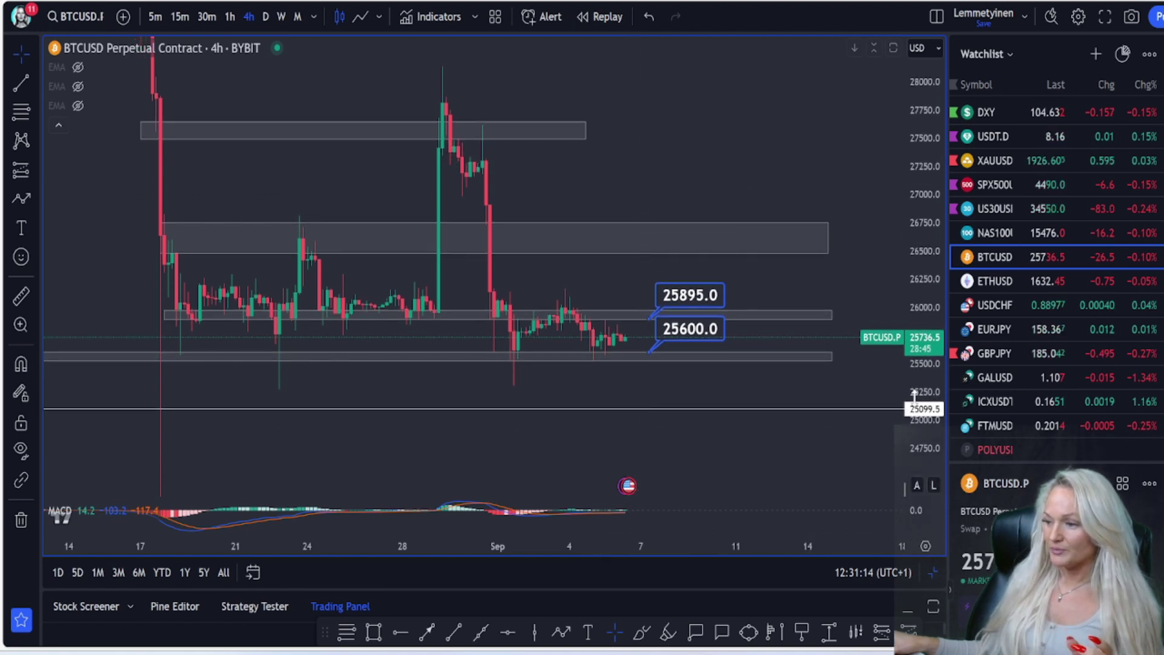
{"action": "left_click_drag", "start_coordinate": [915, 479], "coordinate": [911, 243]}
{"action": "left_click_drag", "start_coordinate": [824, 267], "coordinate": [738, 207]}
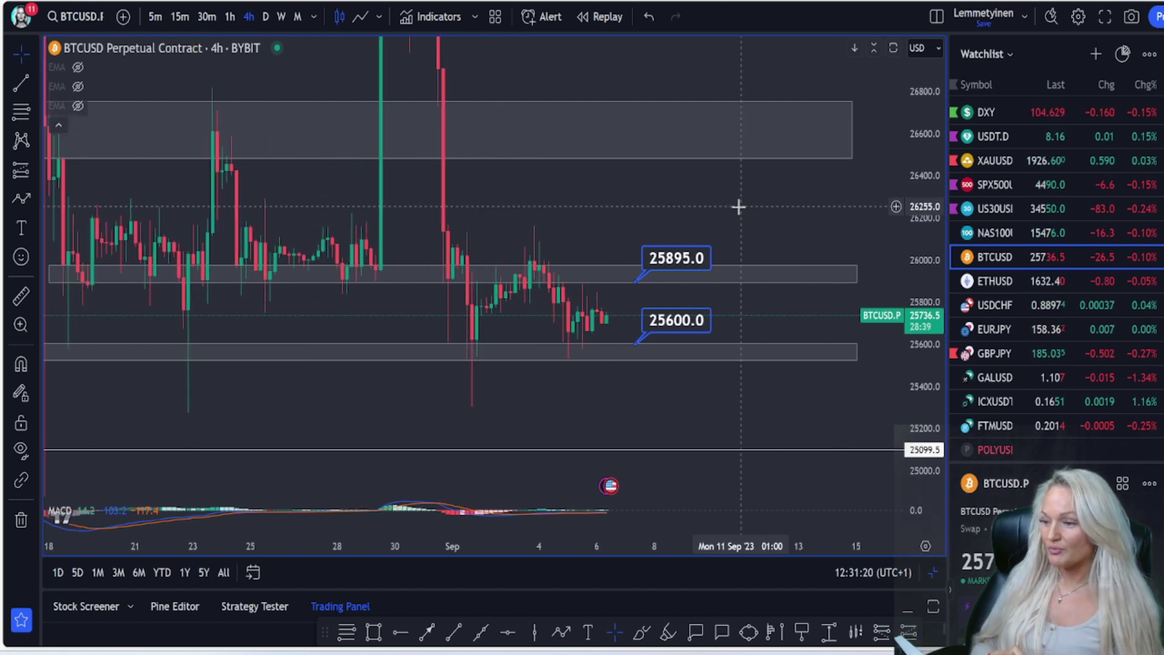
{"action": "scroll", "coordinate": [686, 195], "scroll_direction": "down", "scroll_amount": 3}
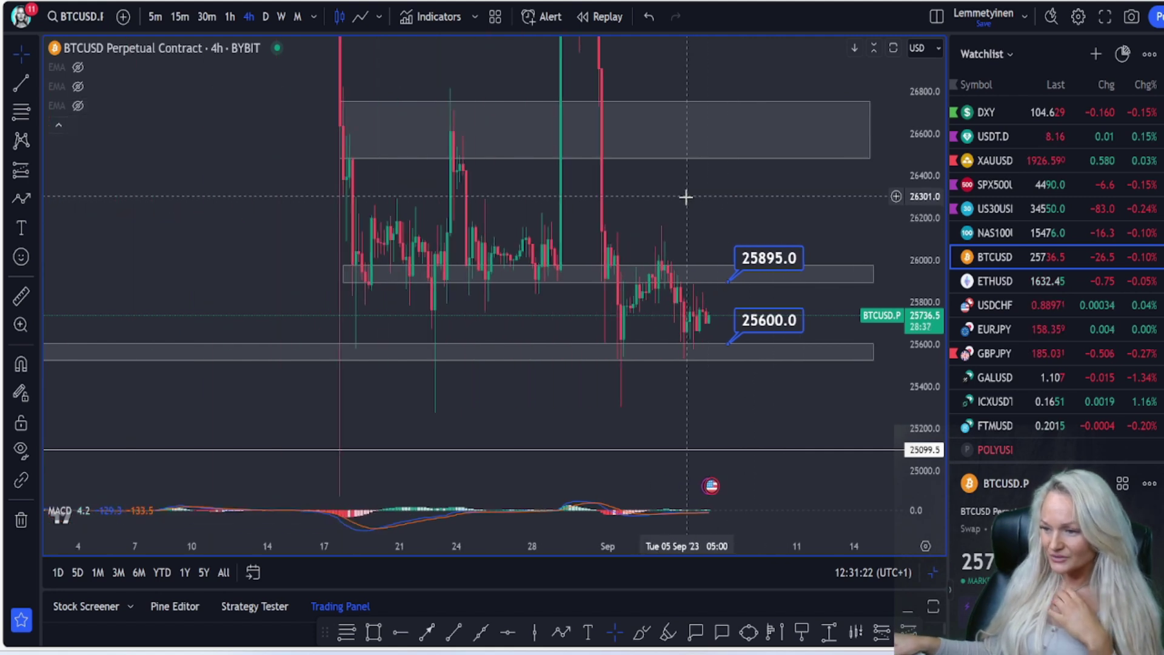
Switch BTCUSD to the 1-hour timeframe, framed on the latest candles
{"action": "left_click", "coordinate": [230, 16]}
{"action": "scroll", "coordinate": [766, 182], "scroll_direction": "down", "scroll_amount": 3}
{"action": "left_click_drag", "start_coordinate": [766, 182], "coordinate": [581, 203]}
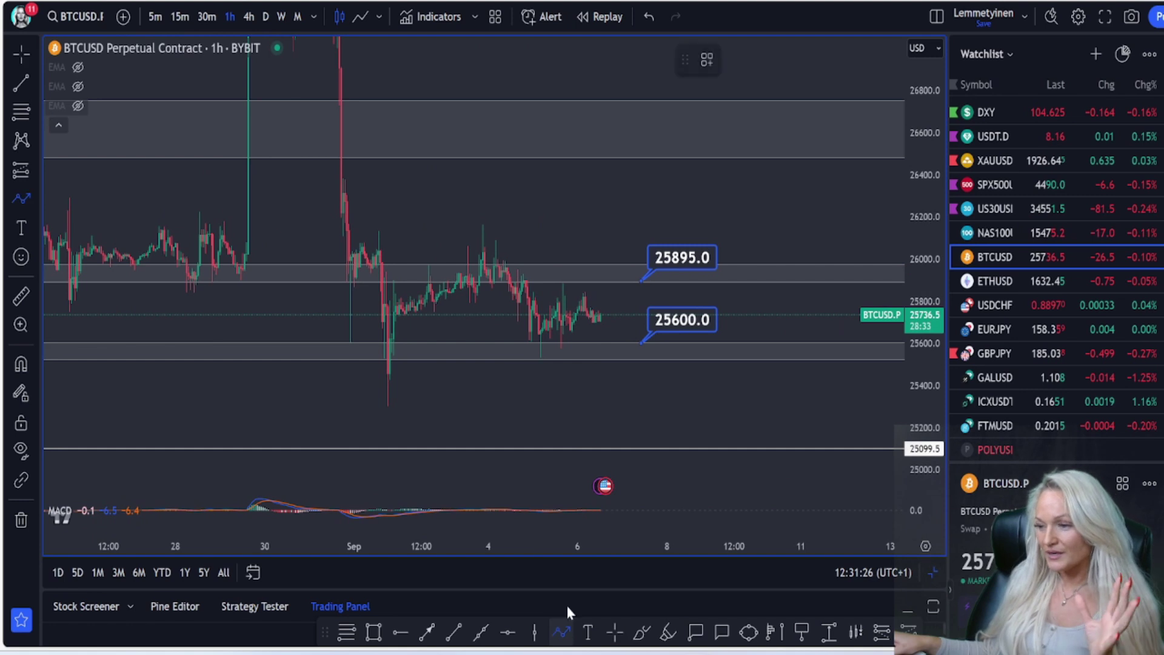
{"action": "left_click", "coordinate": [596, 319]}
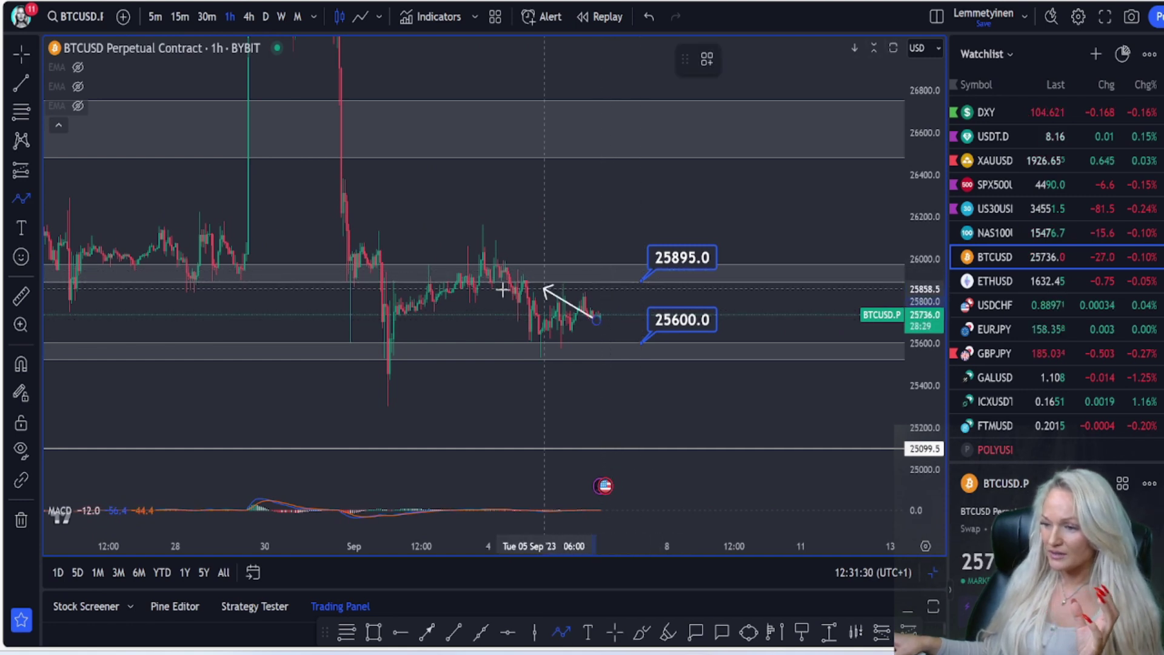
{"action": "scroll", "coordinate": [639, 280], "scroll_direction": "down", "scroll_amount": 2}
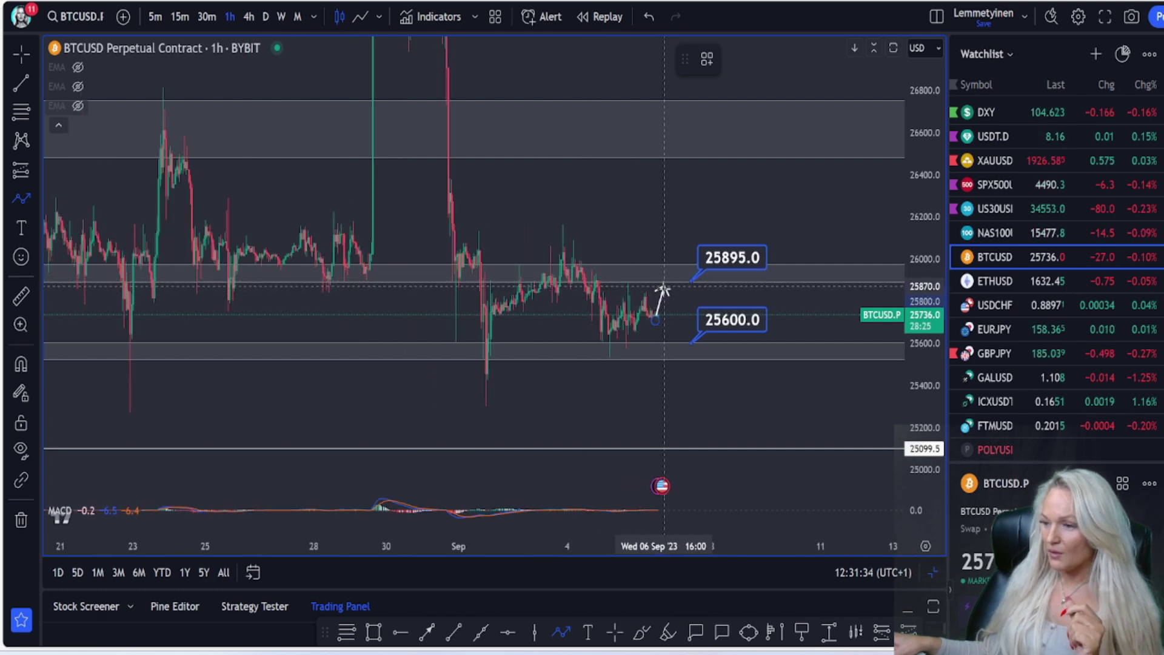
{"action": "key", "text": "Escape"}
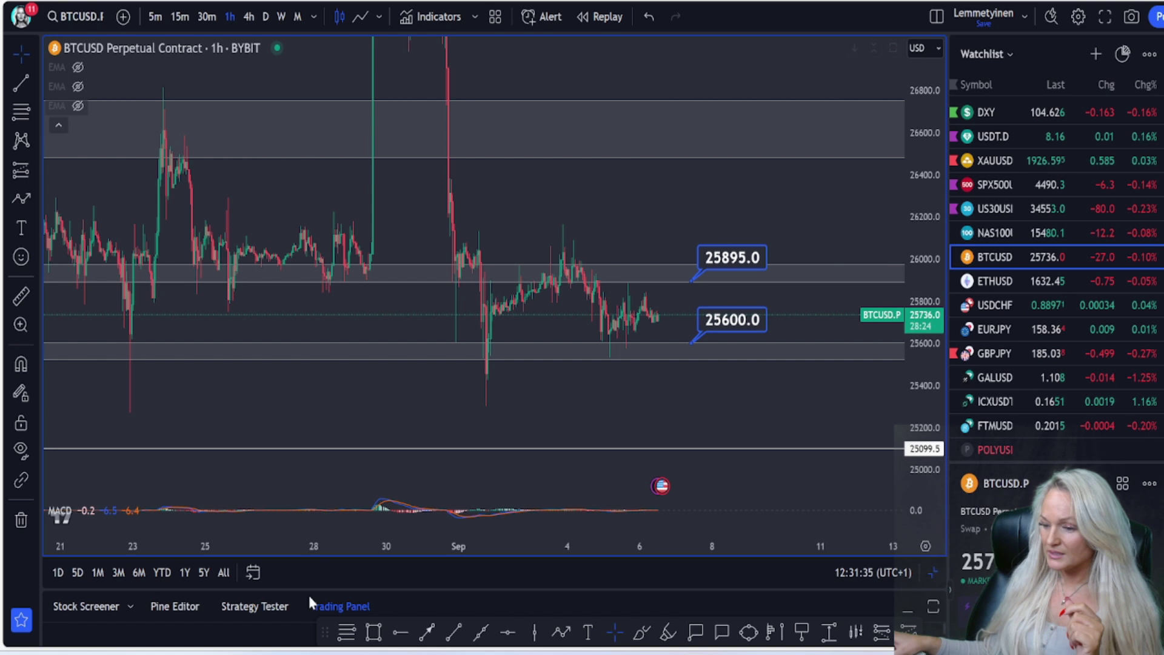
{"action": "left_click", "coordinate": [347, 632]}
{"action": "left_click", "coordinate": [551, 223]}
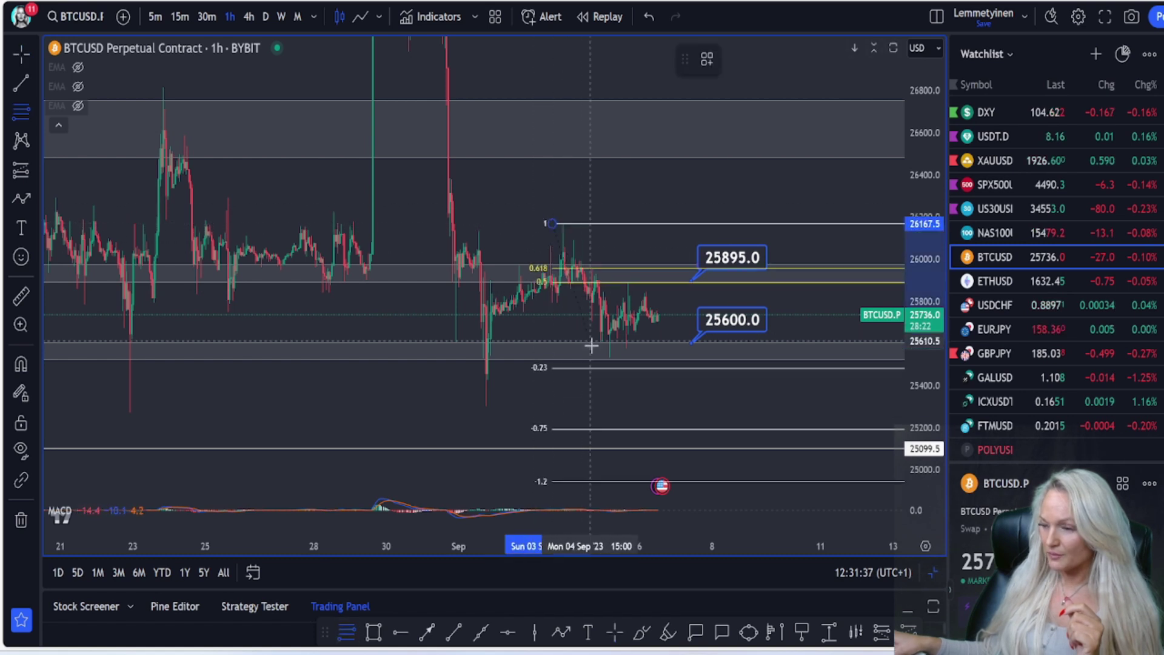
{"action": "left_click", "coordinate": [625, 362]}
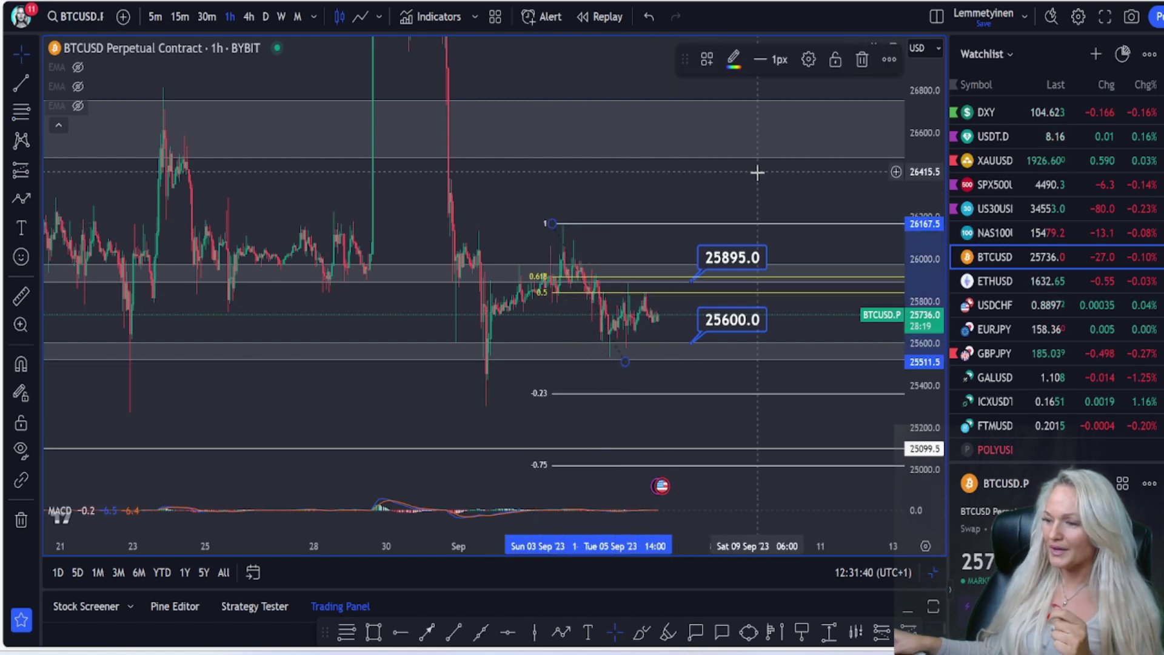
{"action": "left_click", "coordinate": [866, 62]}
{"action": "left_click_drag", "start_coordinate": [658, 307], "coordinate": [643, 282]}
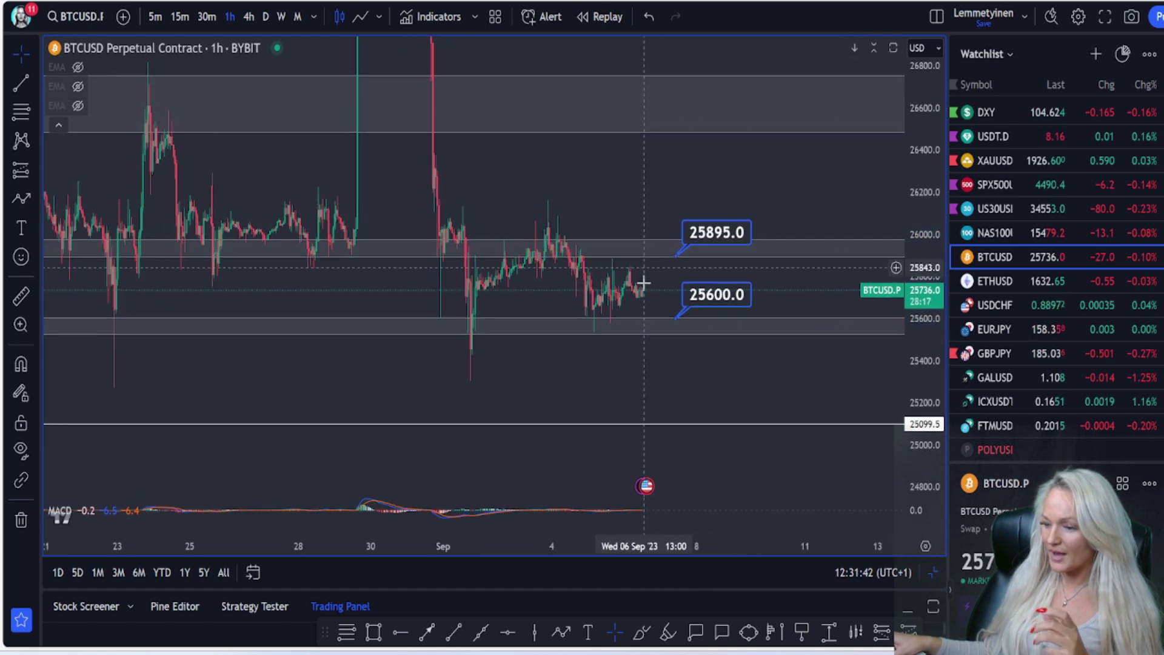
{"action": "left_click", "coordinate": [561, 629]}
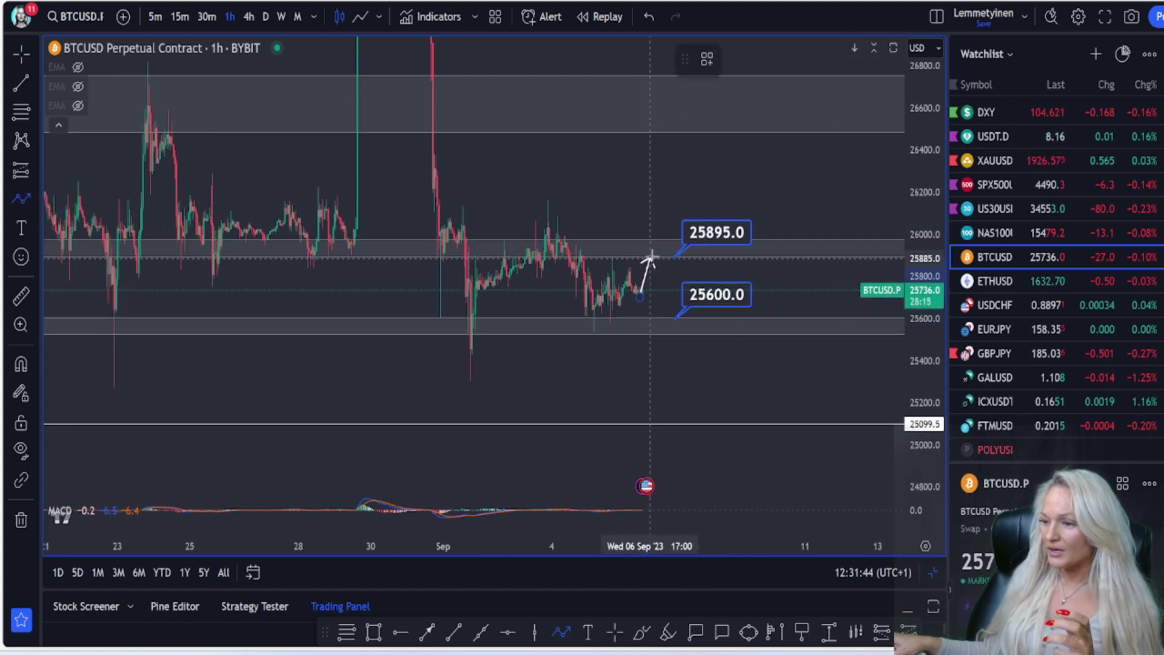
{"action": "scroll", "coordinate": [653, 257], "scroll_direction": "up", "scroll_amount": 2}
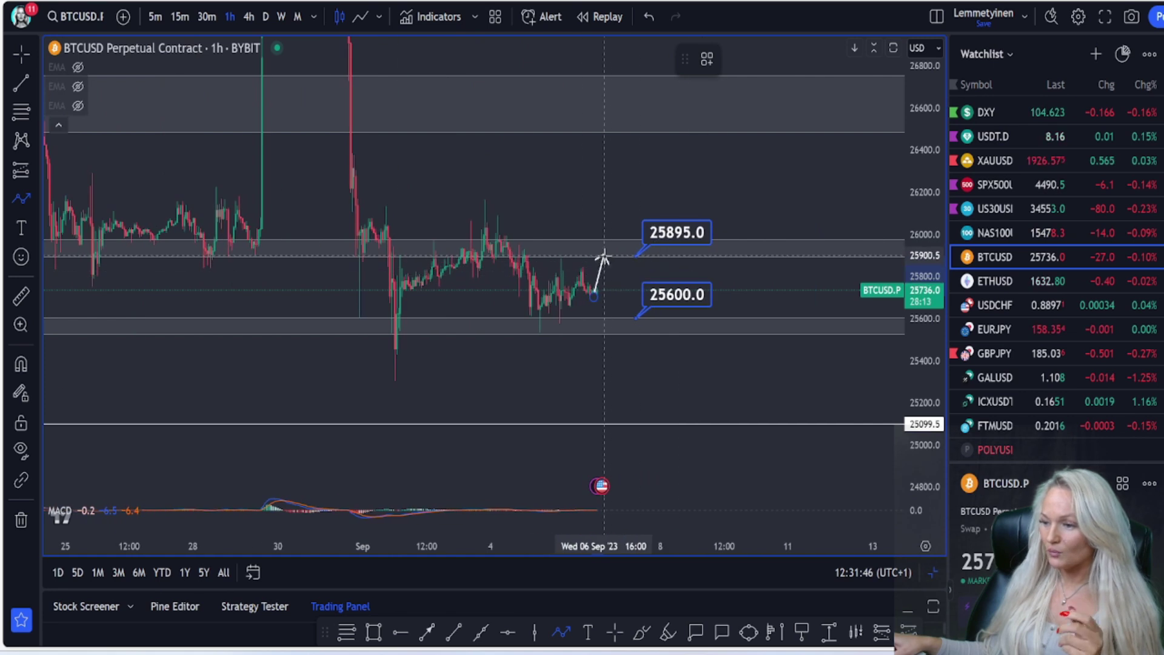
{"action": "left_click", "coordinate": [618, 256]}
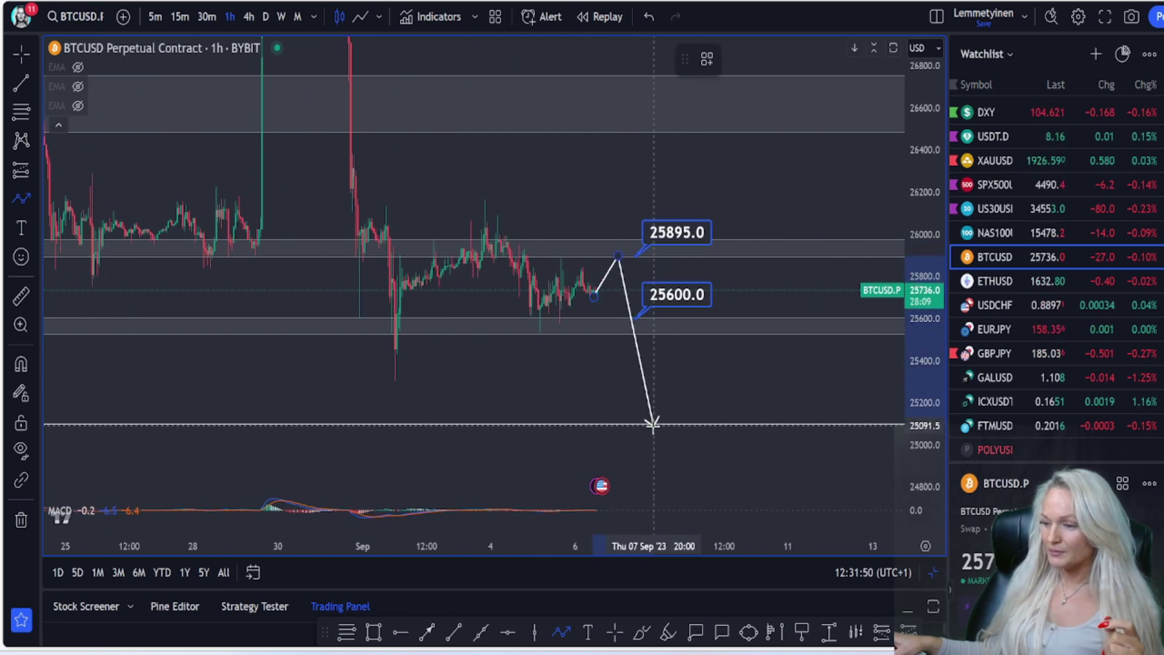
{"action": "scroll", "coordinate": [653, 412], "scroll_direction": "up", "scroll_amount": 1}
{"action": "scroll", "coordinate": [643, 376], "scroll_direction": "down", "scroll_amount": 2}
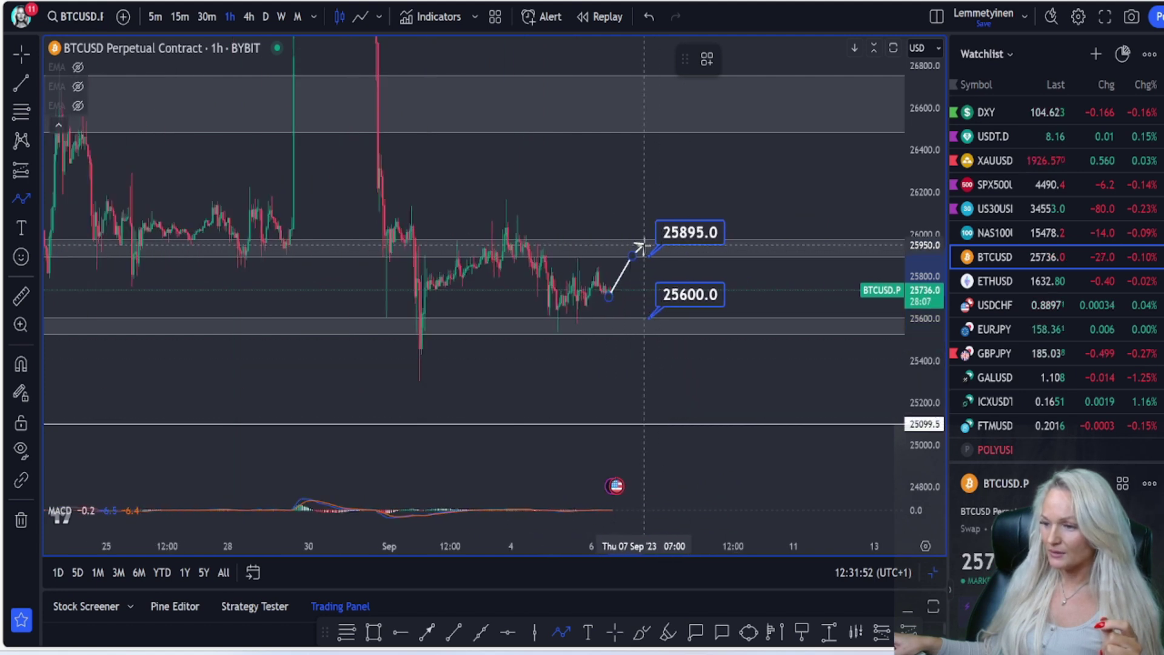
{"action": "left_click", "coordinate": [660, 251]}
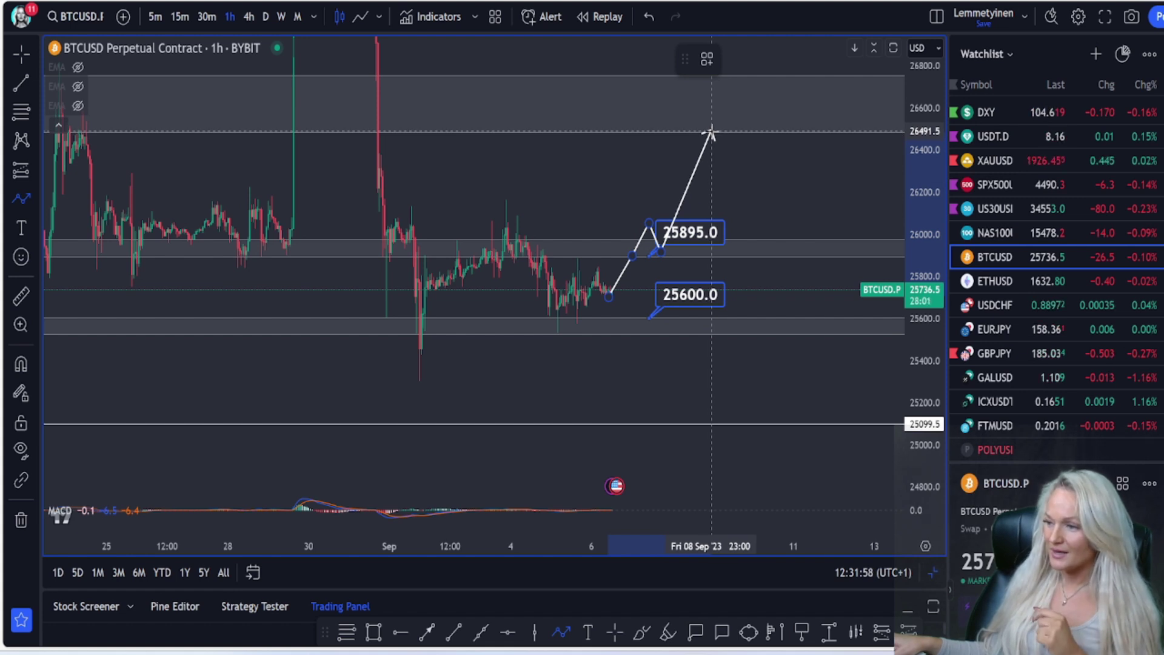
{"action": "left_click", "coordinate": [709, 126]}
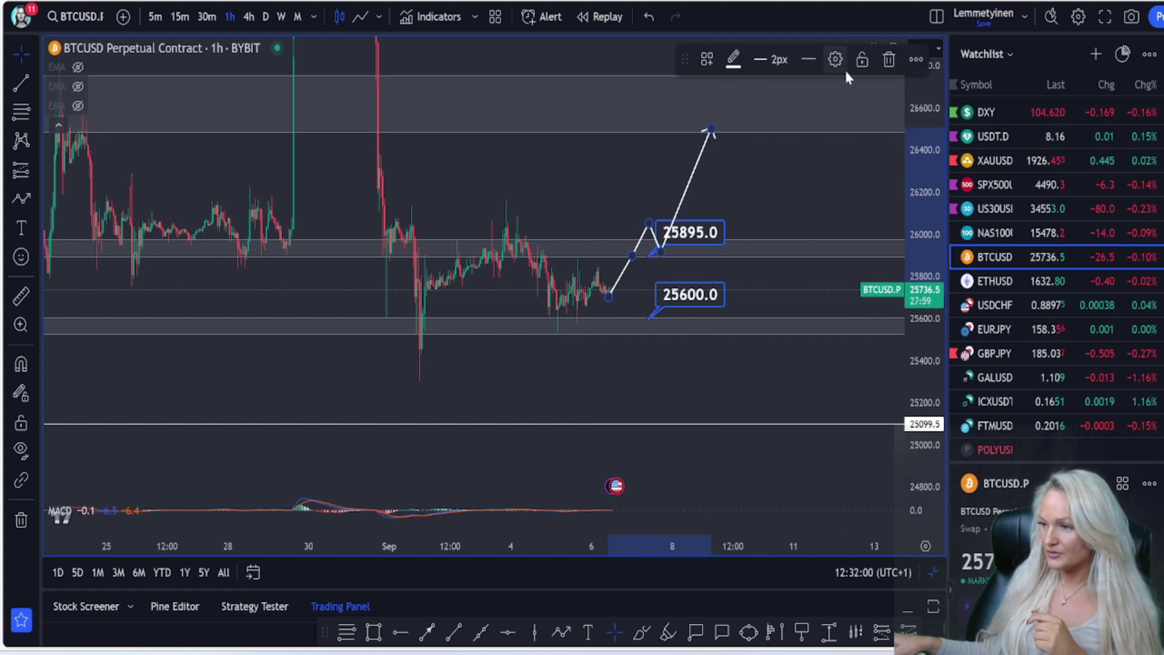
{"action": "left_click", "coordinate": [889, 60]}
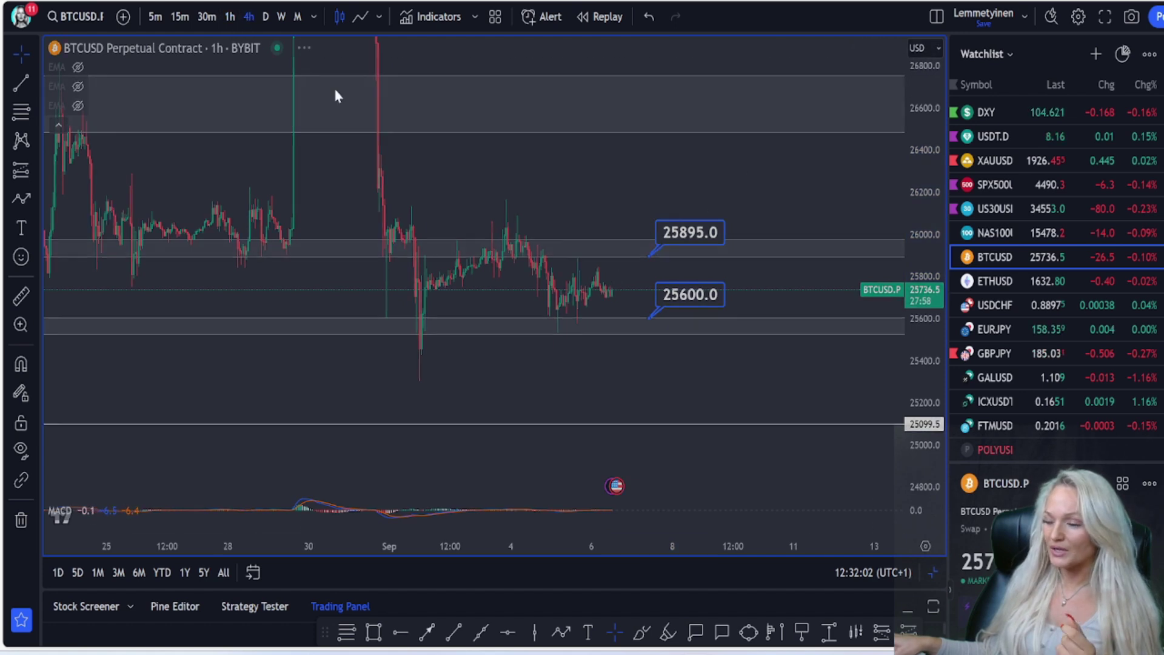
Check the BTCUSD zones on the daily chart, then settle back on the 4-hour timeframe
{"action": "type", "text": "4h"}
{"action": "key", "text": "Return"}
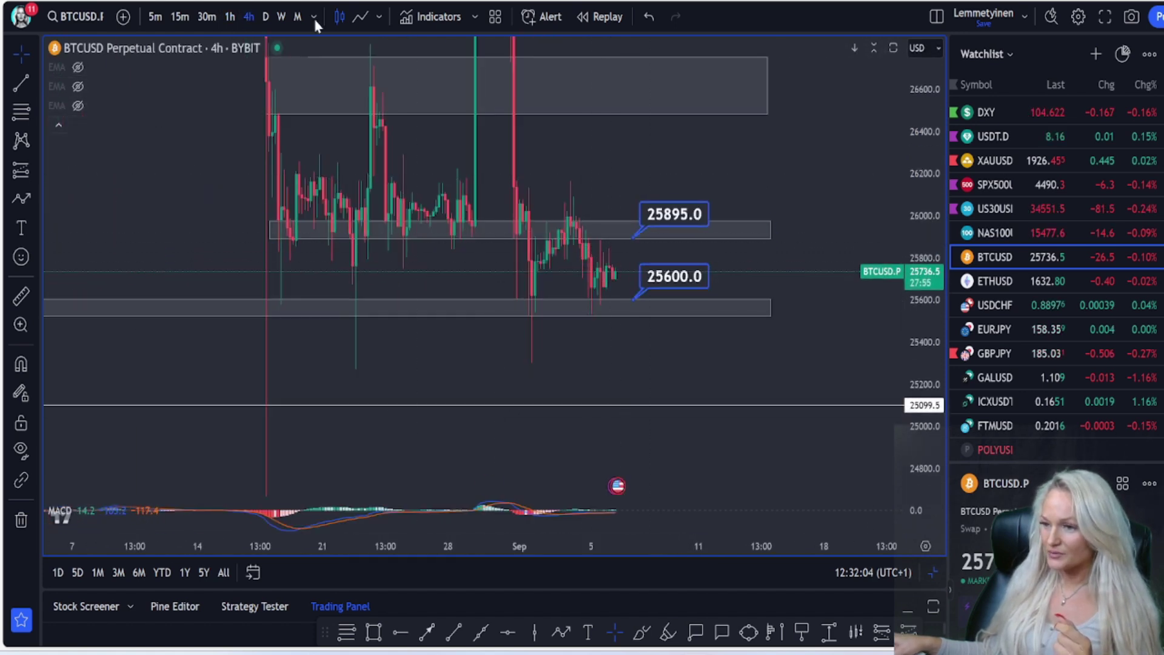
{"action": "left_click", "coordinate": [266, 17]}
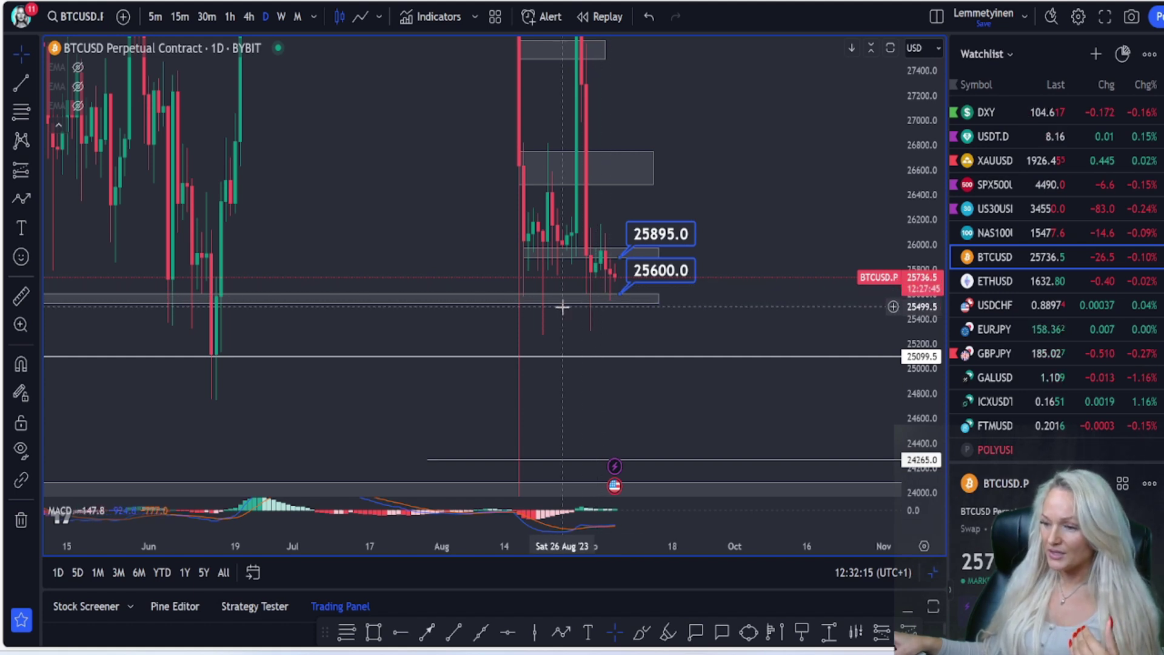
{"action": "left_click_drag", "start_coordinate": [408, 193], "coordinate": [413, 212]}
{"action": "left_click", "coordinate": [249, 17]}
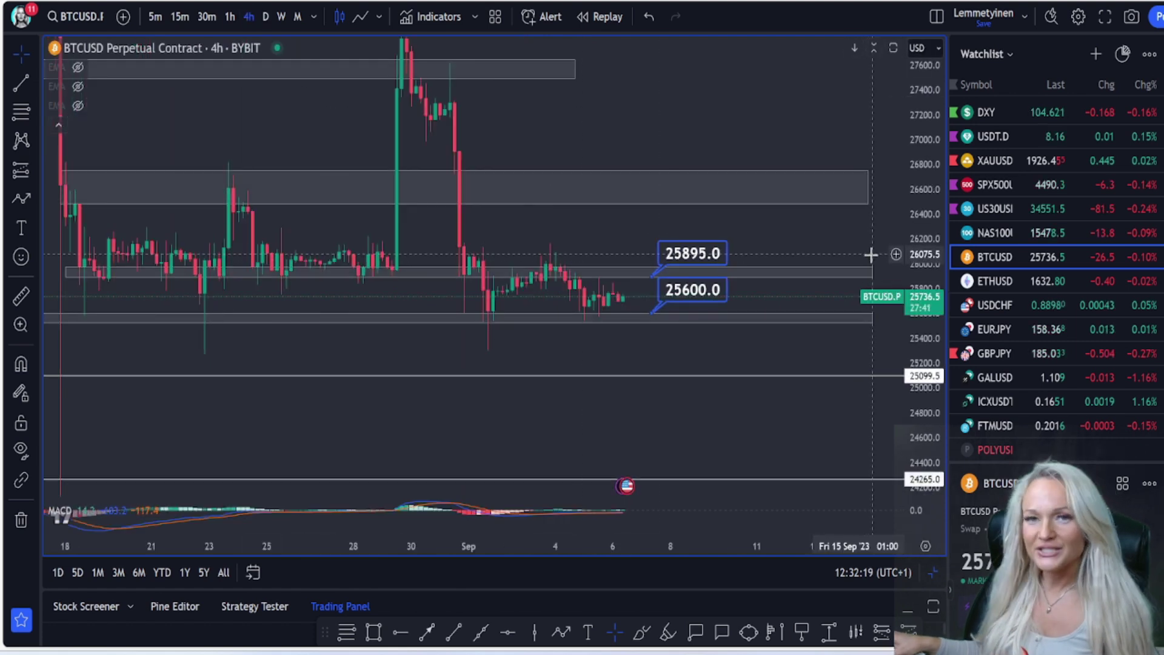
Open ETHUSD on the 4-hour chart and move the grey zone up to about 1642–1650
{"action": "left_click", "coordinate": [994, 280]}
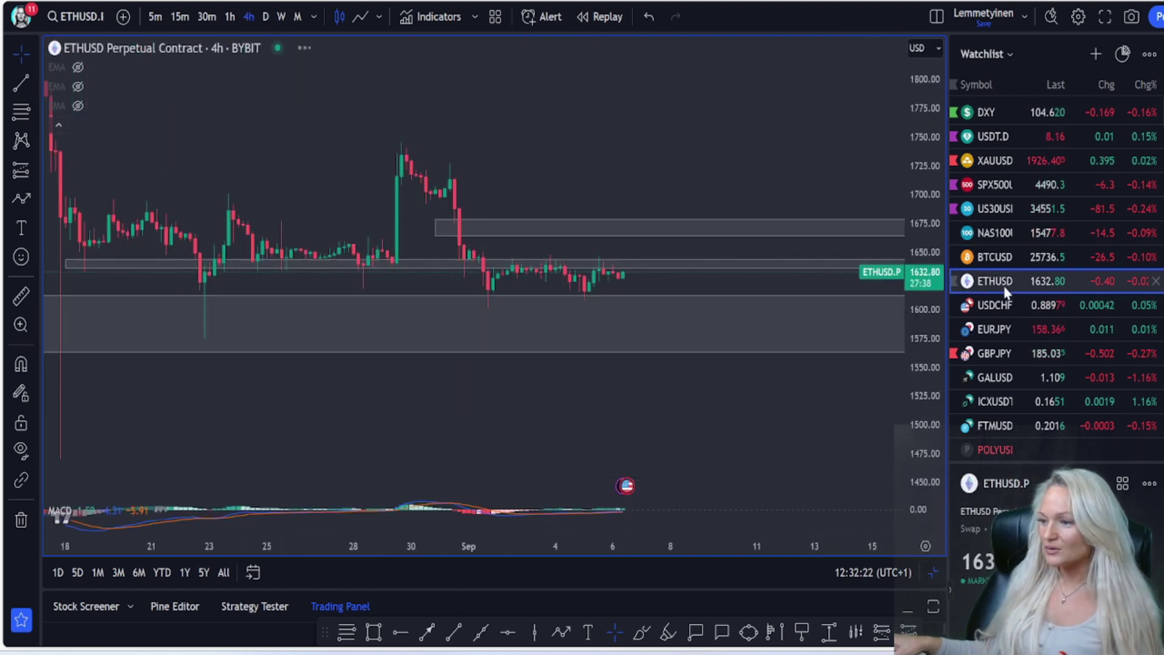
{"action": "left_click", "coordinate": [265, 17]}
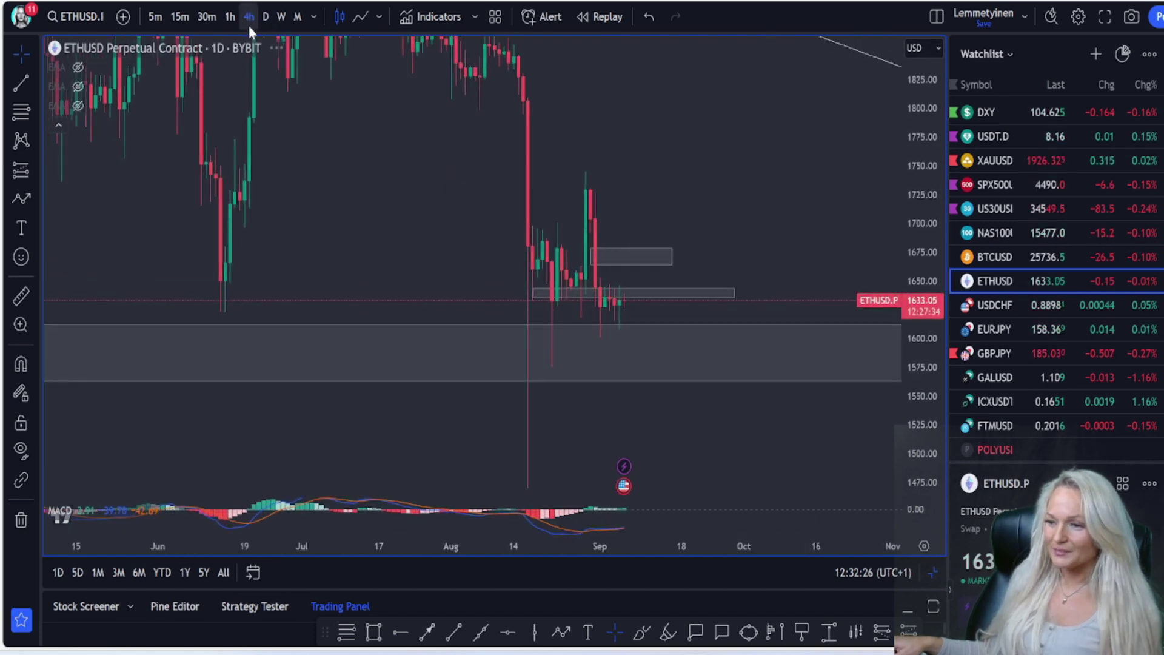
{"action": "left_click", "coordinate": [249, 23]}
{"action": "left_click_drag", "start_coordinate": [916, 394], "coordinate": [847, 268]}
{"action": "scroll", "coordinate": [806, 267], "scroll_direction": "up", "scroll_amount": 3}
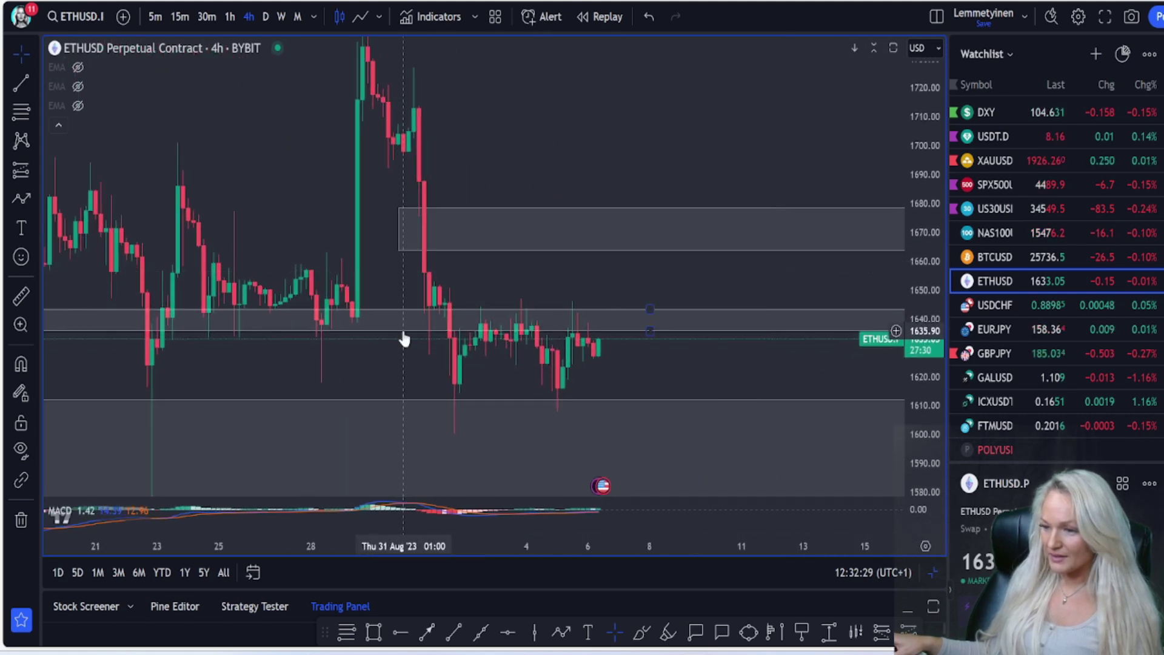
{"action": "mouse_move", "coordinate": [403, 340]}
{"action": "left_mouse_down"}
{"action": "mouse_move", "coordinate": [408, 309]}
{"action": "mouse_move", "coordinate": [439, 306]}
{"action": "left_mouse_up"}
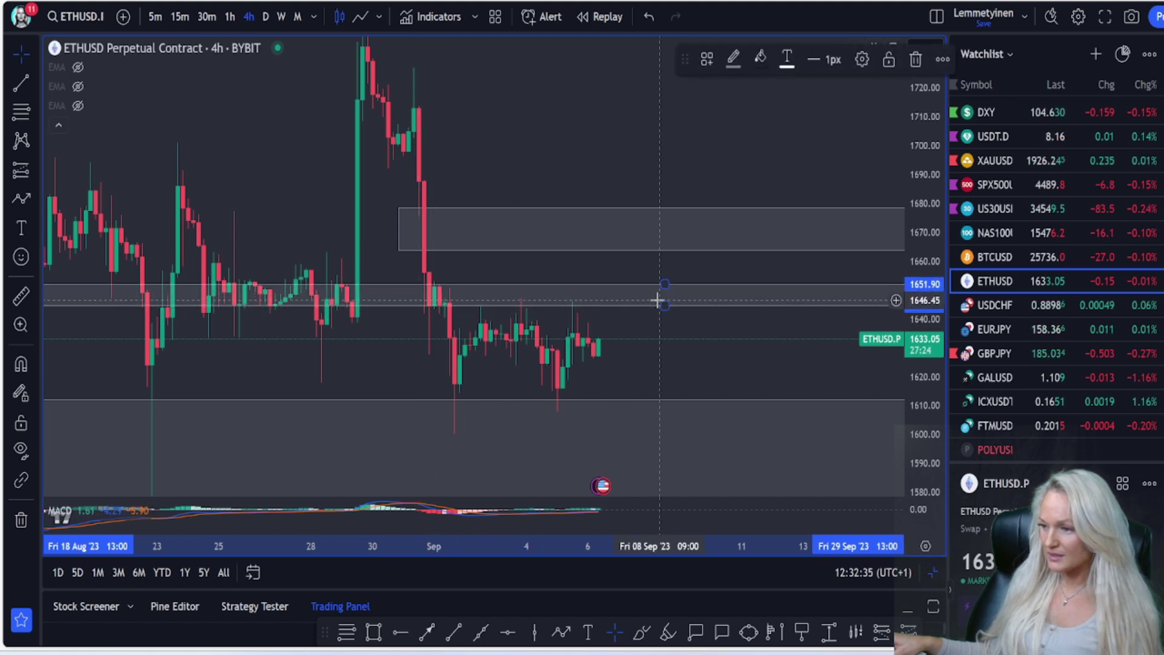
Switch ETHUSD to the 1-hour timeframe, framed on the latest candles
{"action": "left_click", "coordinate": [230, 16]}
{"action": "left_click_drag", "start_coordinate": [796, 337], "coordinate": [658, 311]}
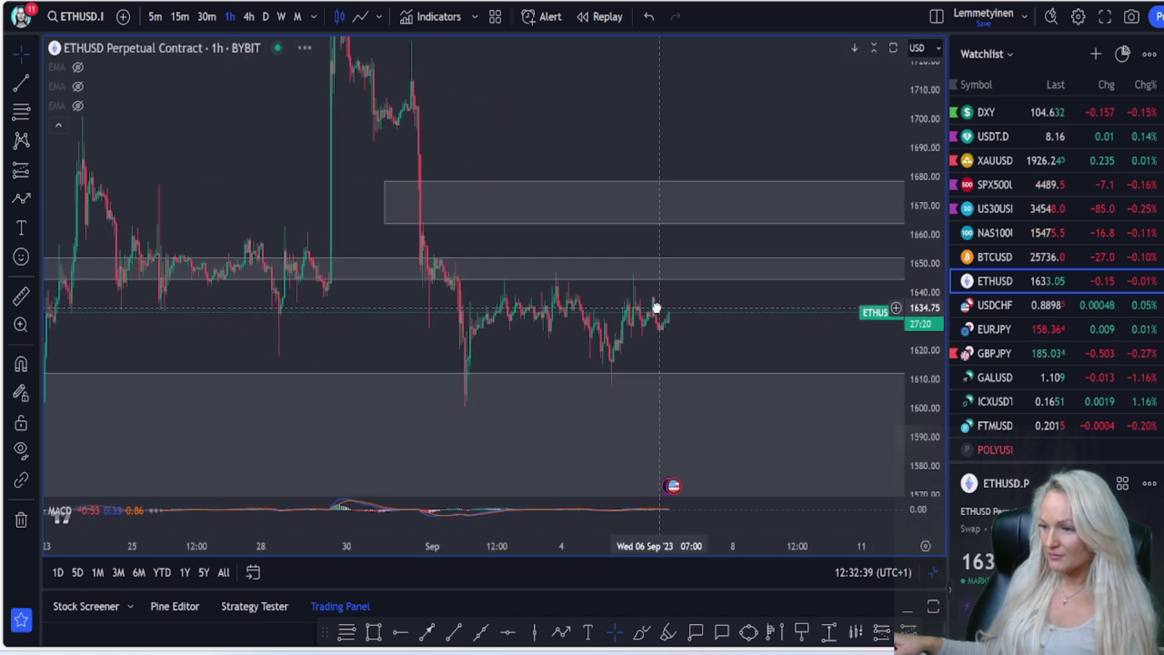
{"action": "scroll", "coordinate": [600, 285], "scroll_direction": "up", "scroll_amount": 2}
{"action": "scroll", "coordinate": [653, 290], "scroll_direction": "up", "scroll_amount": 1}
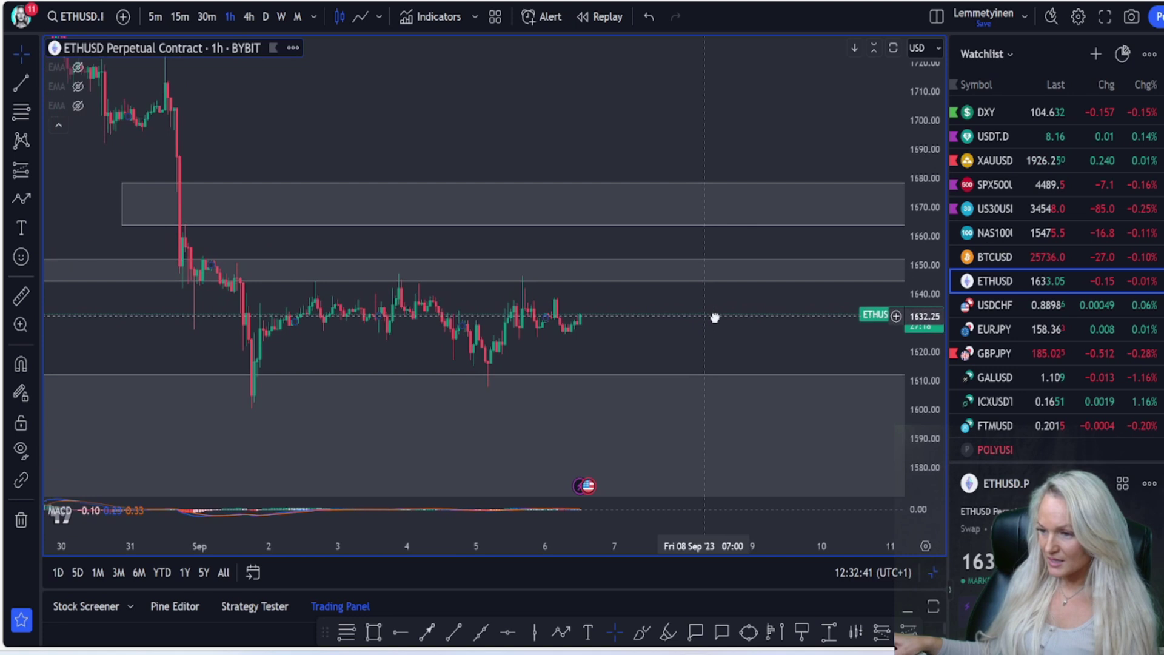
Draw a projected path from the last candle topping near 1650, then dropping toward about 1530
{"action": "left_click", "coordinate": [562, 633]}
{"action": "left_click", "coordinate": [594, 326]}
{"action": "left_click", "coordinate": [611, 275]}
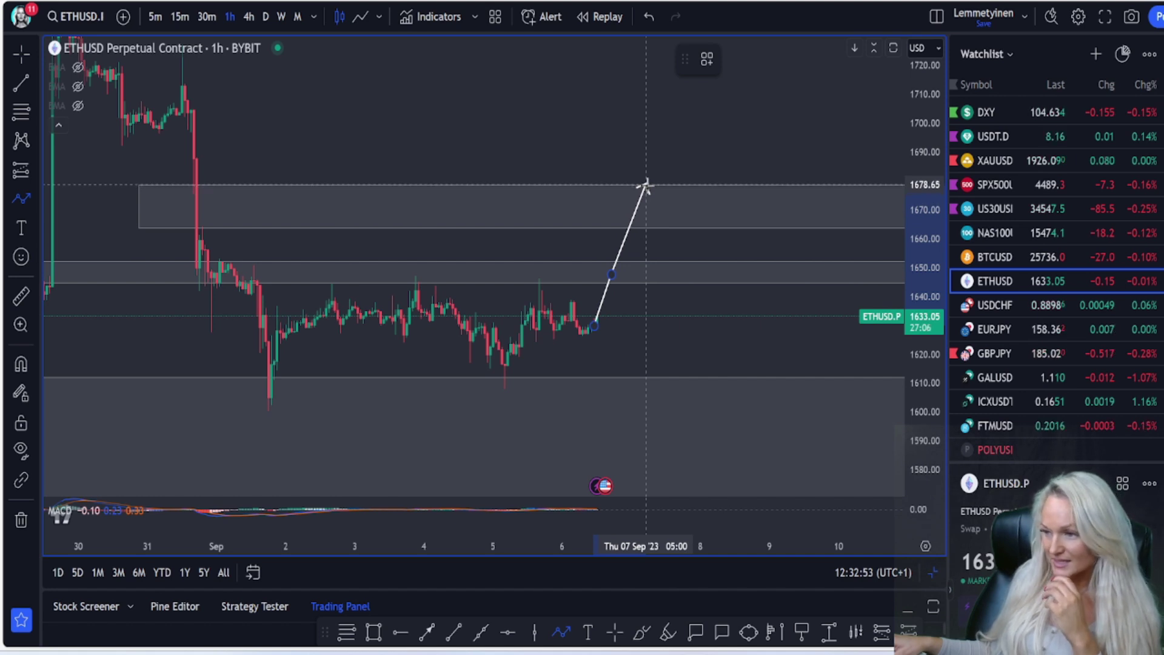
{"action": "scroll", "coordinate": [624, 266], "scroll_direction": "down", "scroll_amount": 3}
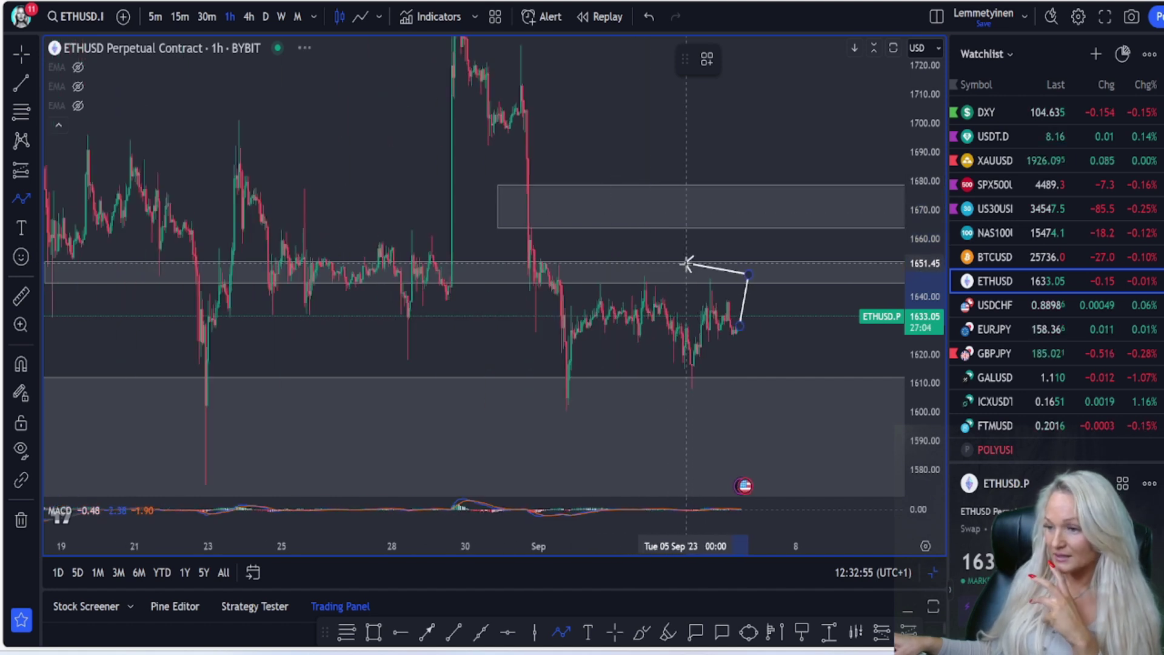
{"action": "scroll", "coordinate": [278, 203], "scroll_direction": "down", "scroll_amount": 1}
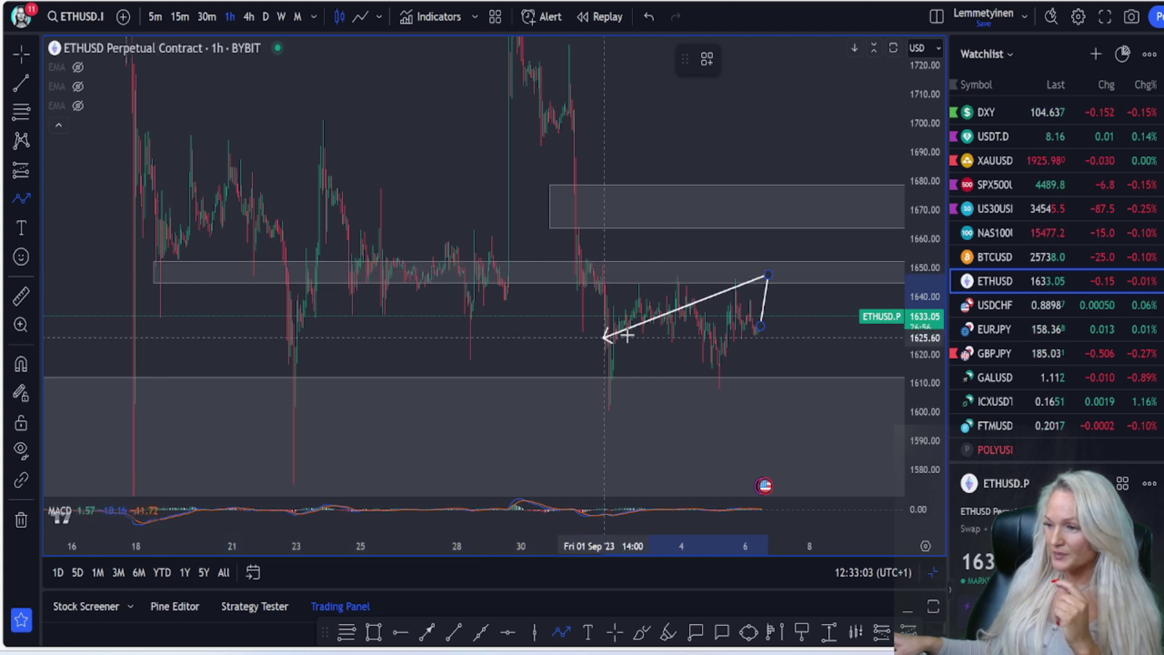
{"action": "scroll", "coordinate": [609, 327], "scroll_direction": "up", "scroll_amount": 2}
{"action": "left_click", "coordinate": [685, 299]}
{"action": "left_click", "coordinate": [710, 272]}
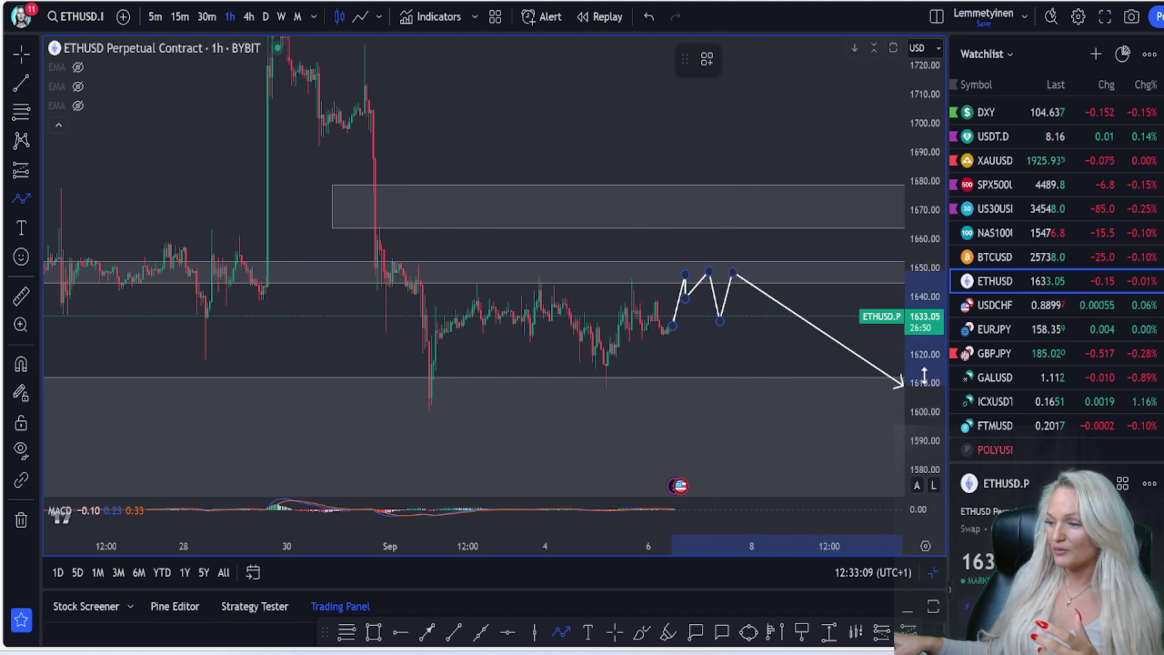
{"action": "left_click_drag", "start_coordinate": [909, 382], "coordinate": [891, 481]}
{"action": "scroll", "coordinate": [752, 423], "scroll_direction": "down", "scroll_amount": 3}
{"action": "double_click", "coordinate": [782, 410]}
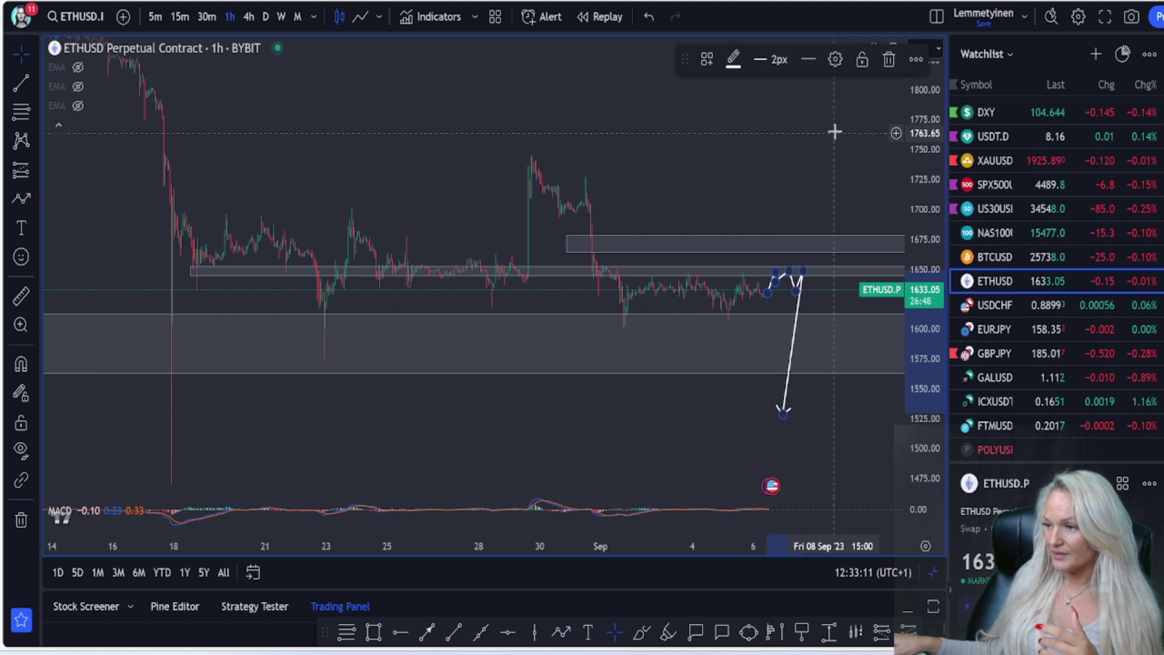
Remove the 1-hour path and show ETHUSD on enlarged 4-hour candles
{"action": "left_click", "coordinate": [887, 57]}
{"action": "left_click", "coordinate": [249, 16]}
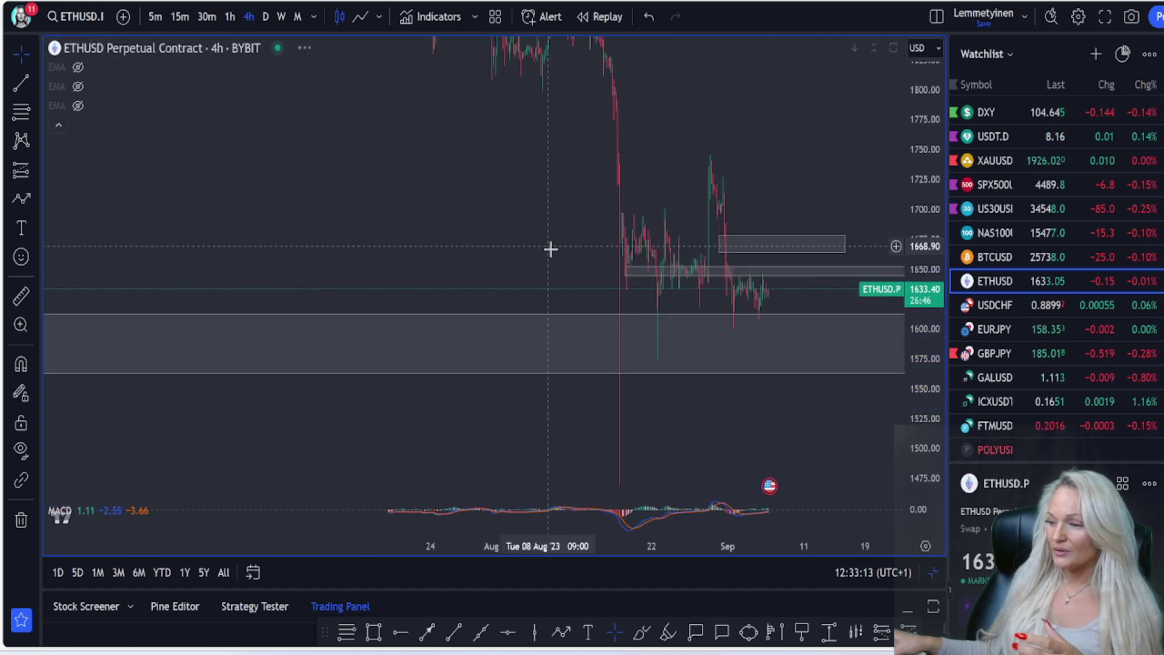
{"action": "scroll", "coordinate": [514, 174], "scroll_direction": "up", "scroll_amount": 3}
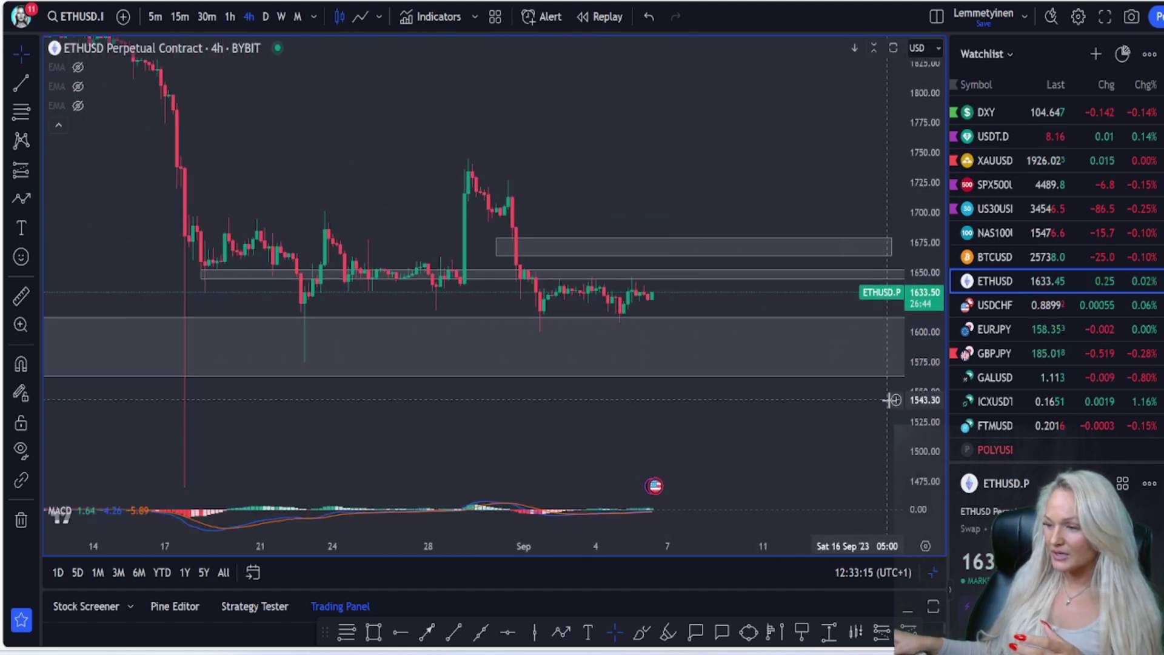
{"action": "left_click_drag", "start_coordinate": [915, 388], "coordinate": [915, 260]}
{"action": "scroll", "coordinate": [654, 400], "scroll_direction": "up", "scroll_amount": 1}
Draw a projected path from the last candle peaking near 1655 and ending near 1571
{"action": "left_click", "coordinate": [560, 632]}
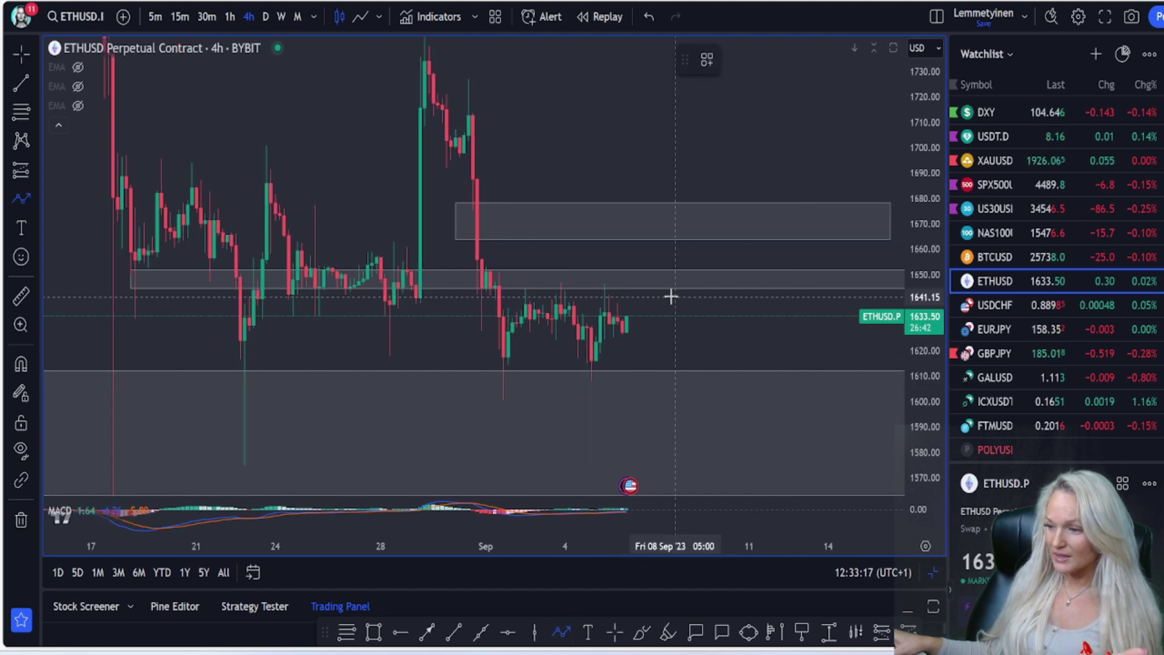
{"action": "left_click", "coordinate": [623, 318]}
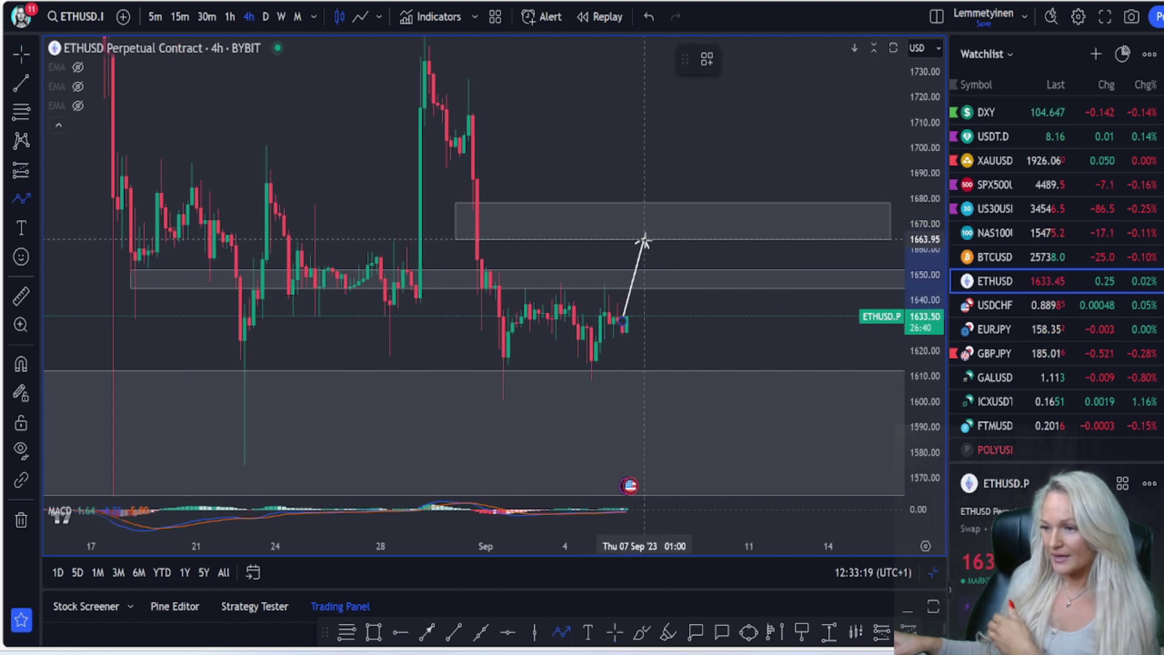
{"action": "left_click", "coordinate": [635, 254]}
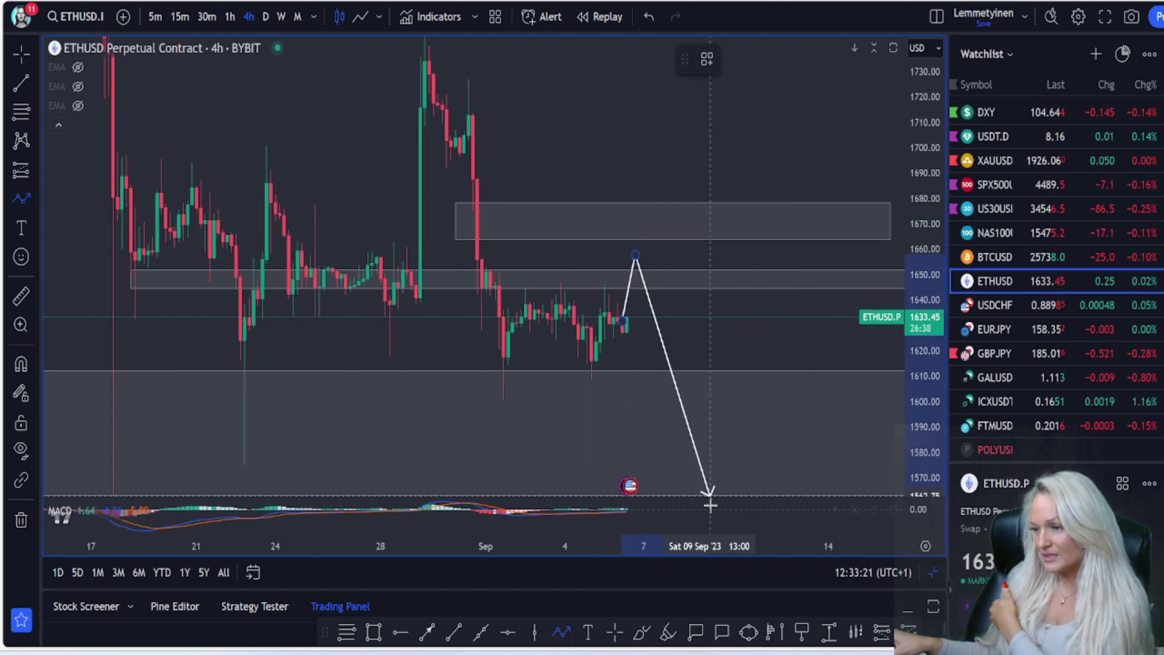
{"action": "double_click", "coordinate": [708, 472]}
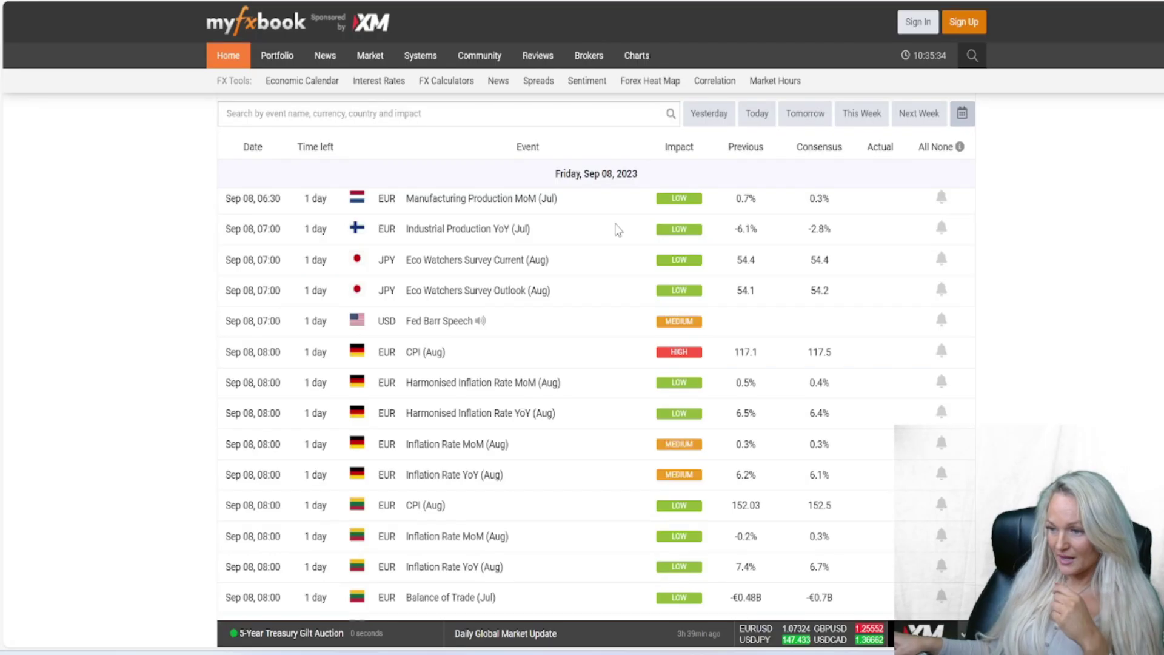
Review the Sep 06–08 events in the Myfxbook economic calendar
{"action": "scroll", "coordinate": [615, 229], "scroll_direction": "down", "scroll_amount": 1}
{"action": "scroll", "coordinate": [580, 323], "scroll_direction": "down", "scroll_amount": 5}
{"action": "scroll", "coordinate": [566, 384], "scroll_direction": "up", "scroll_amount": 10}
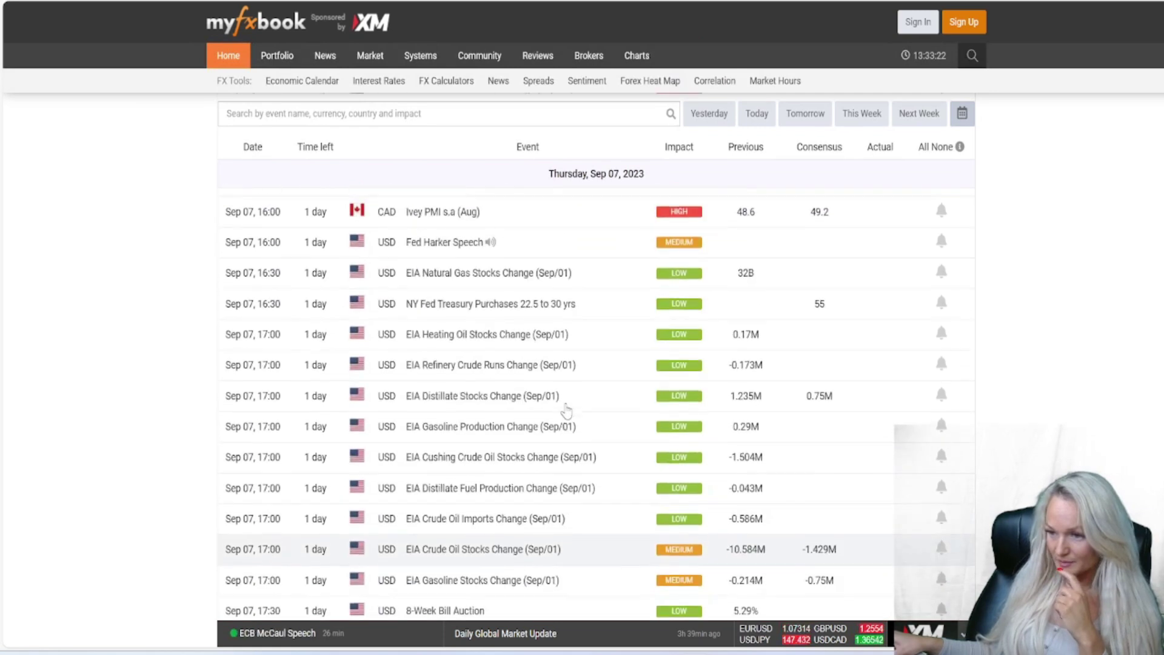
{"action": "scroll", "coordinate": [566, 411], "scroll_direction": "up", "scroll_amount": 6}
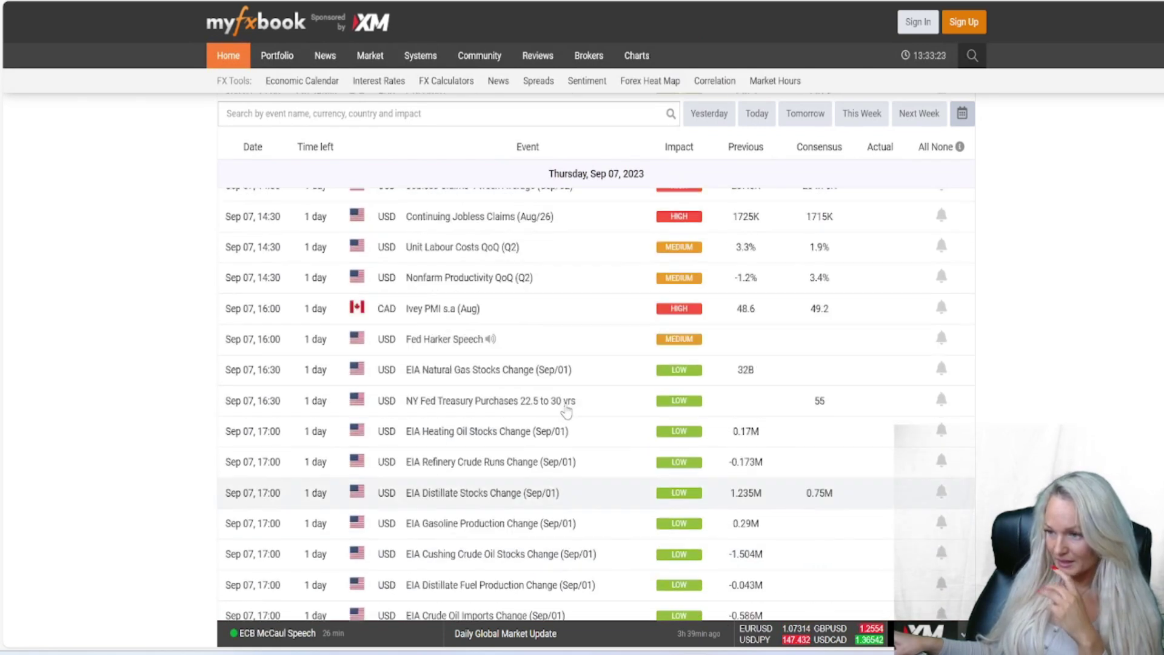
{"action": "scroll", "coordinate": [565, 409], "scroll_direction": "up", "scroll_amount": 1}
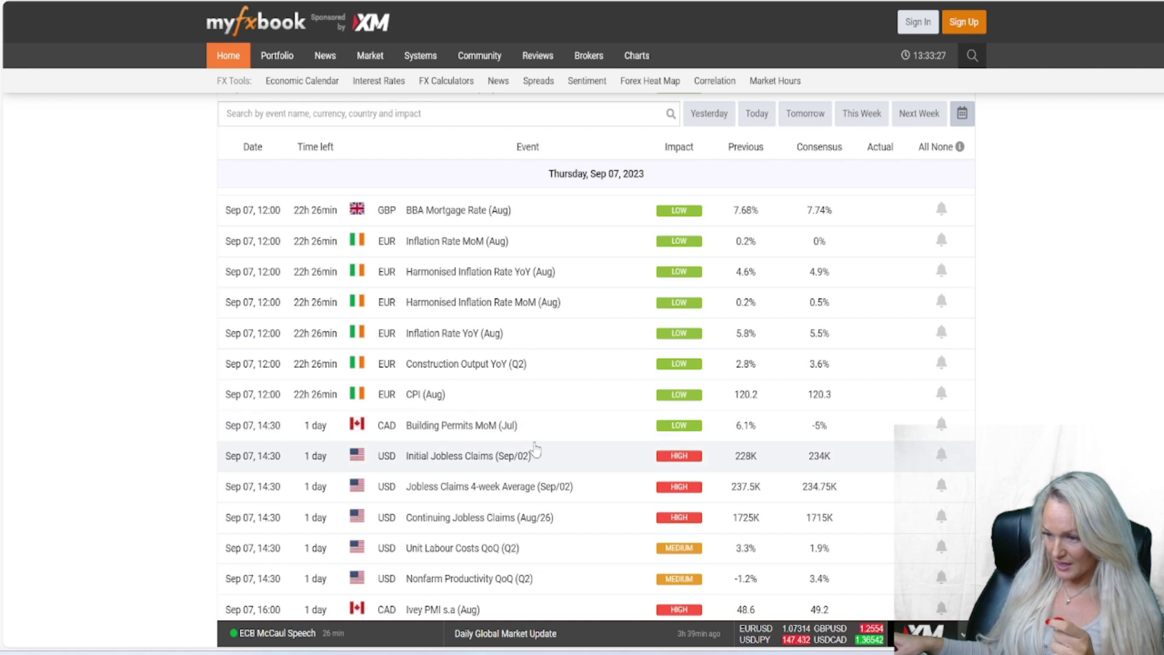
{"action": "scroll", "coordinate": [534, 441], "scroll_direction": "down", "scroll_amount": 3}
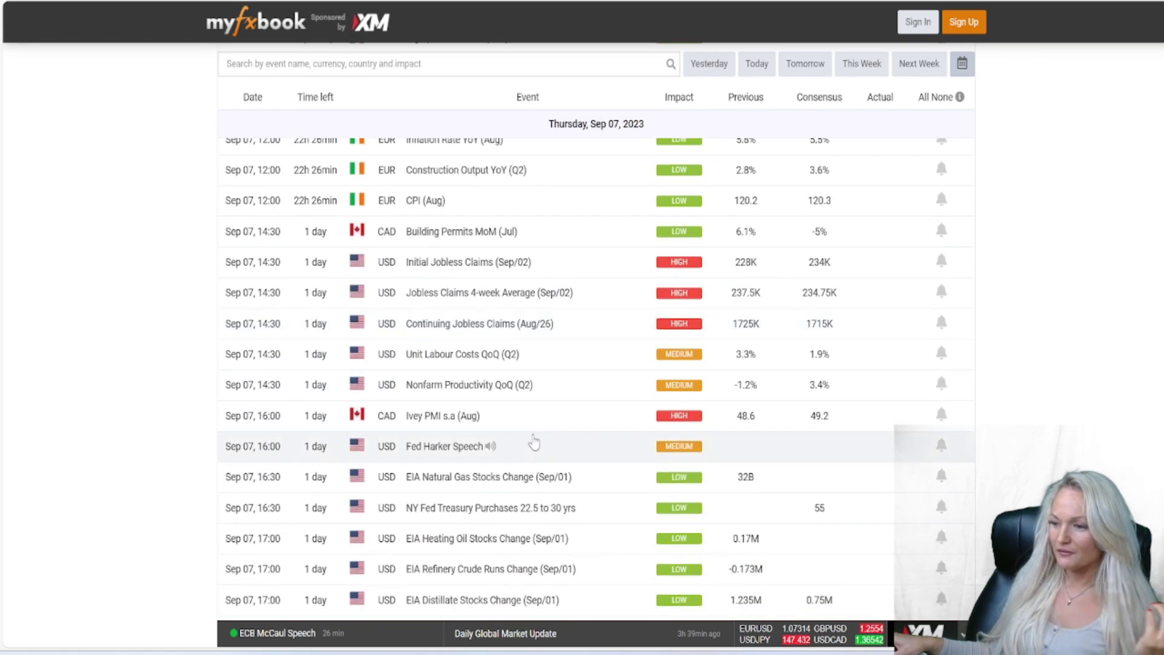
{"action": "scroll", "coordinate": [534, 436], "scroll_direction": "up", "scroll_amount": 7}
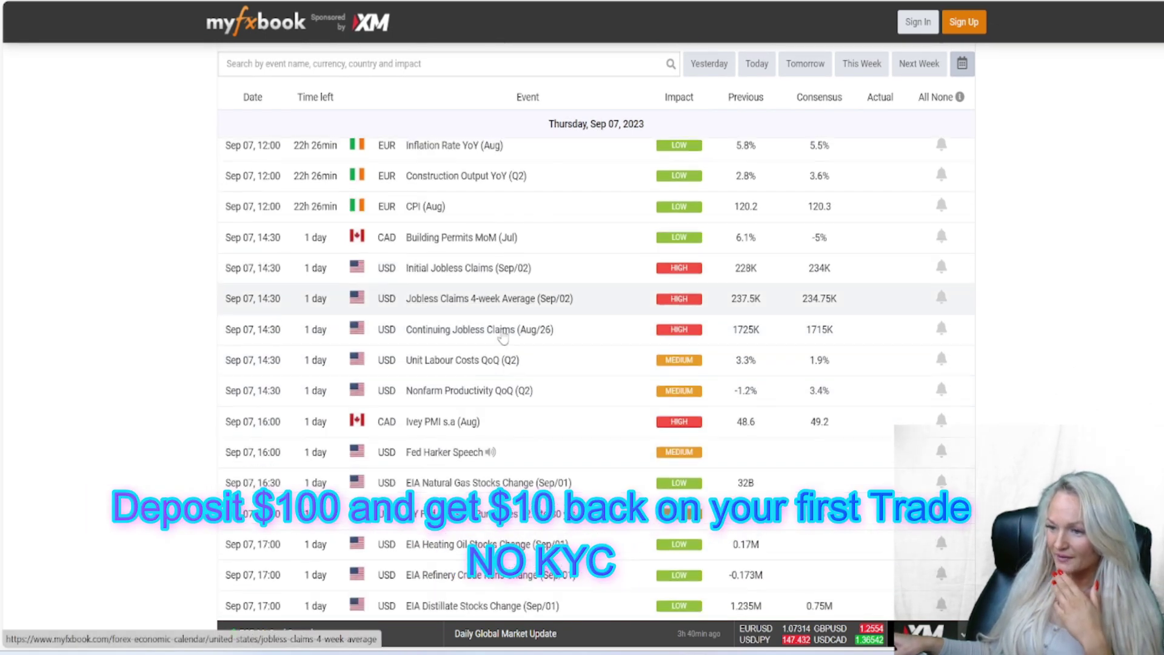
{"action": "scroll", "coordinate": [482, 431], "scroll_direction": "up", "scroll_amount": 15}
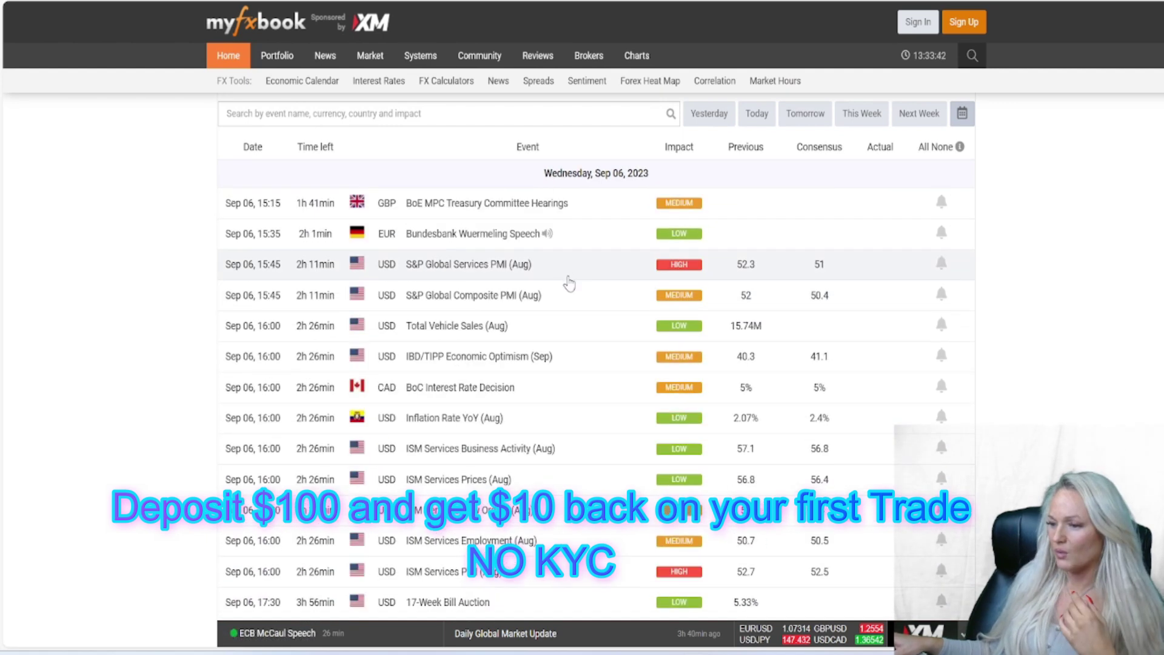
{"action": "scroll", "coordinate": [612, 531], "scroll_direction": "down", "scroll_amount": 3}
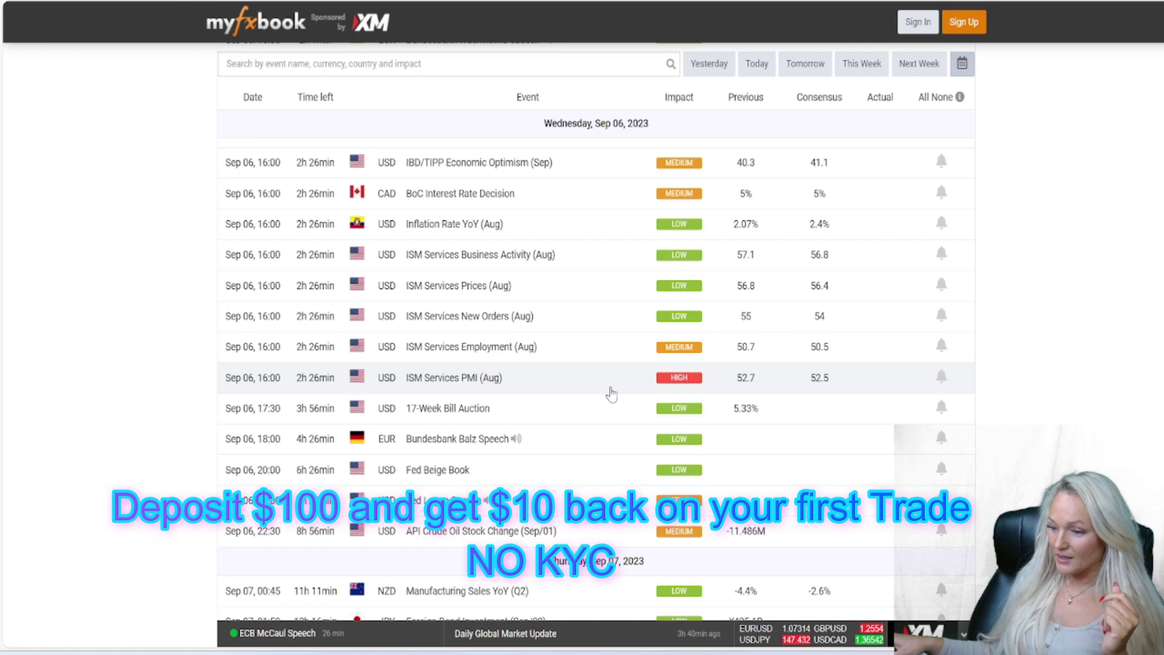
{"action": "scroll", "coordinate": [611, 394], "scroll_direction": "down", "scroll_amount": 20}
{"action": "scroll", "coordinate": [611, 394], "scroll_direction": "down", "scroll_amount": 20}
{"action": "scroll", "coordinate": [612, 396], "scroll_direction": "down", "scroll_amount": 3}
{"action": "scroll", "coordinate": [612, 396], "scroll_direction": "up", "scroll_amount": 10}
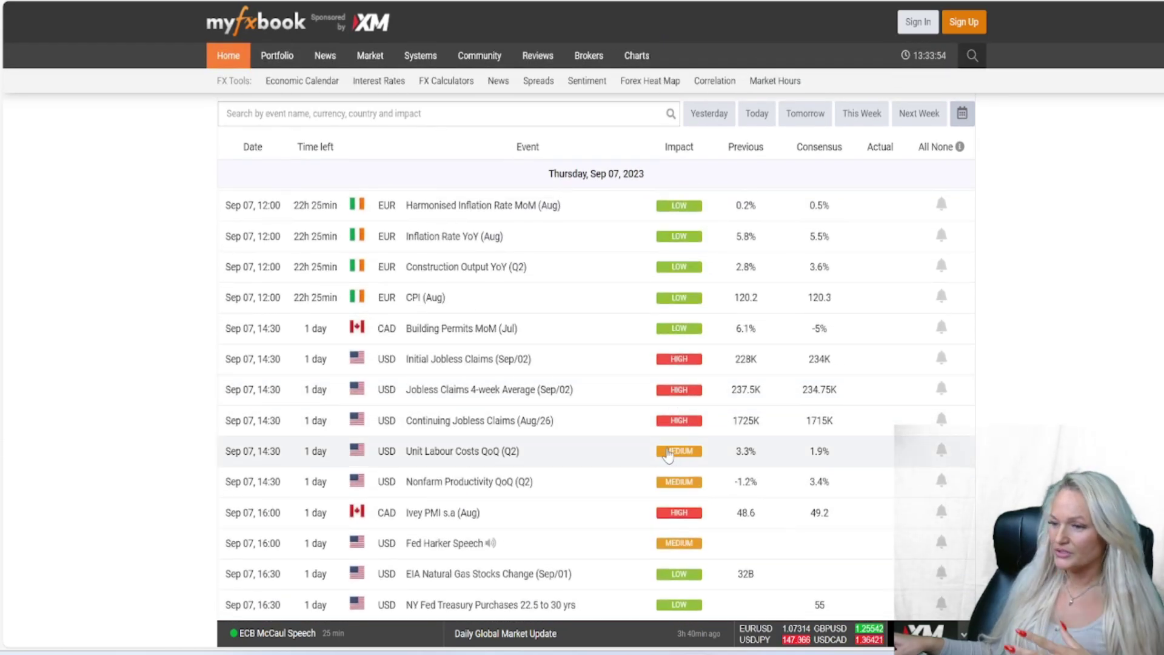
Return to TradingView and open the USDT.D chart from the watchlist
{"action": "key", "text": "alt+Tab"}
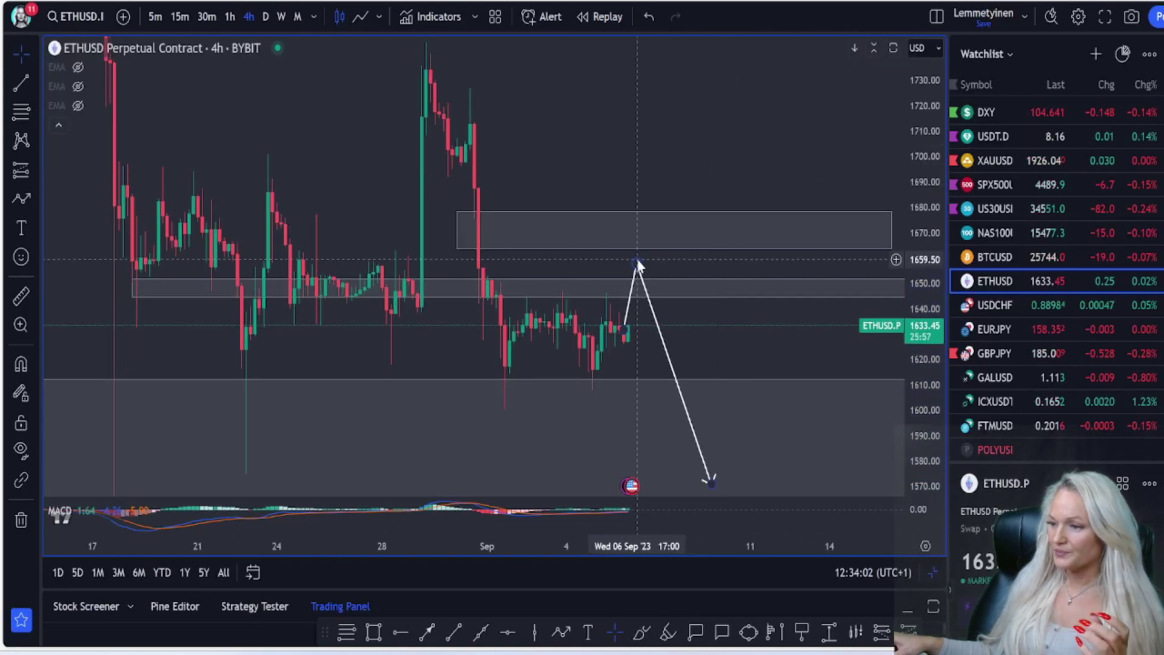
{"action": "left_click", "coordinate": [974, 113]}
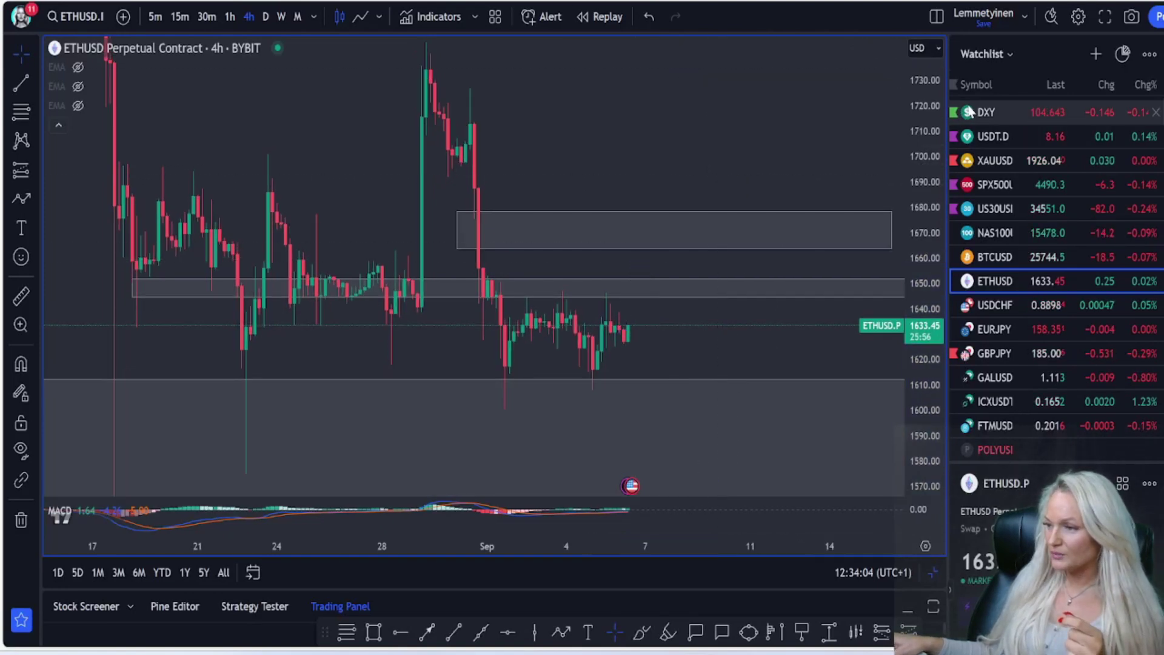
{"action": "left_click", "coordinate": [979, 138]}
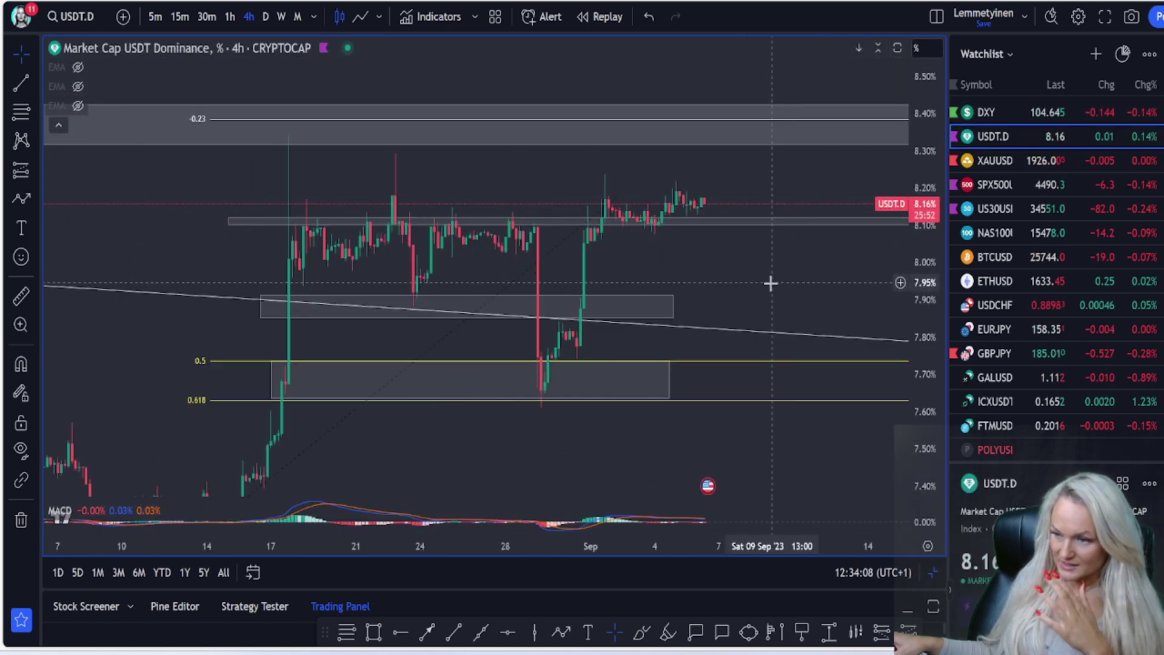
Sketch a USDT.D path dipping to support then rising to 8.37%, then delete it
{"action": "left_click_drag", "start_coordinate": [746, 273], "coordinate": [696, 255]}
{"action": "left_click", "coordinate": [560, 631]}
{"action": "left_click", "coordinate": [662, 207]}
{"action": "left_click", "coordinate": [686, 242]}
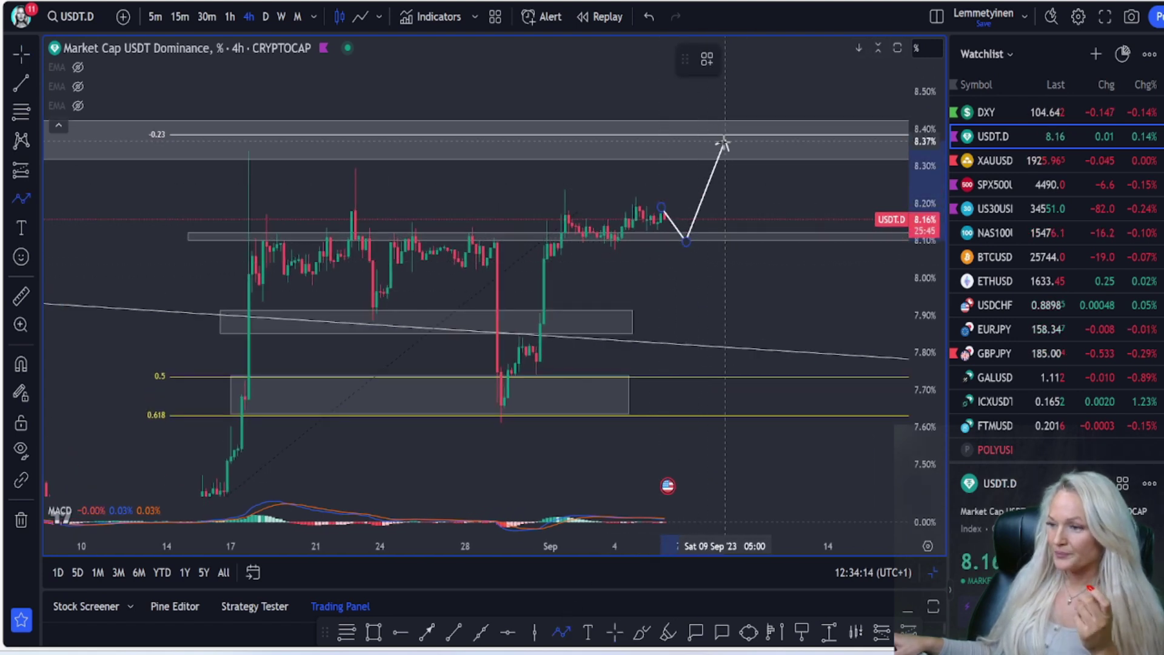
{"action": "double_click", "coordinate": [722, 144]}
{"action": "left_click", "coordinate": [890, 61]}
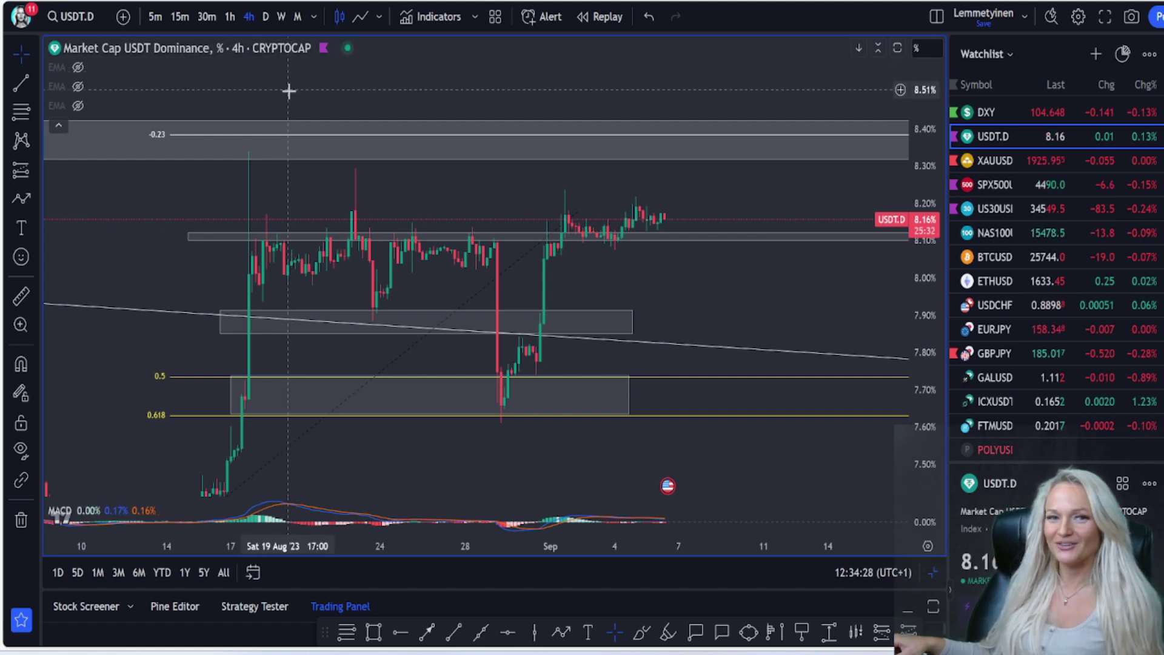
Sketch a zigzag USDT.D path dipping below support, bouncing, then heading lower, and delete it
{"action": "left_click_drag", "start_coordinate": [651, 220], "coordinate": [616, 193]}
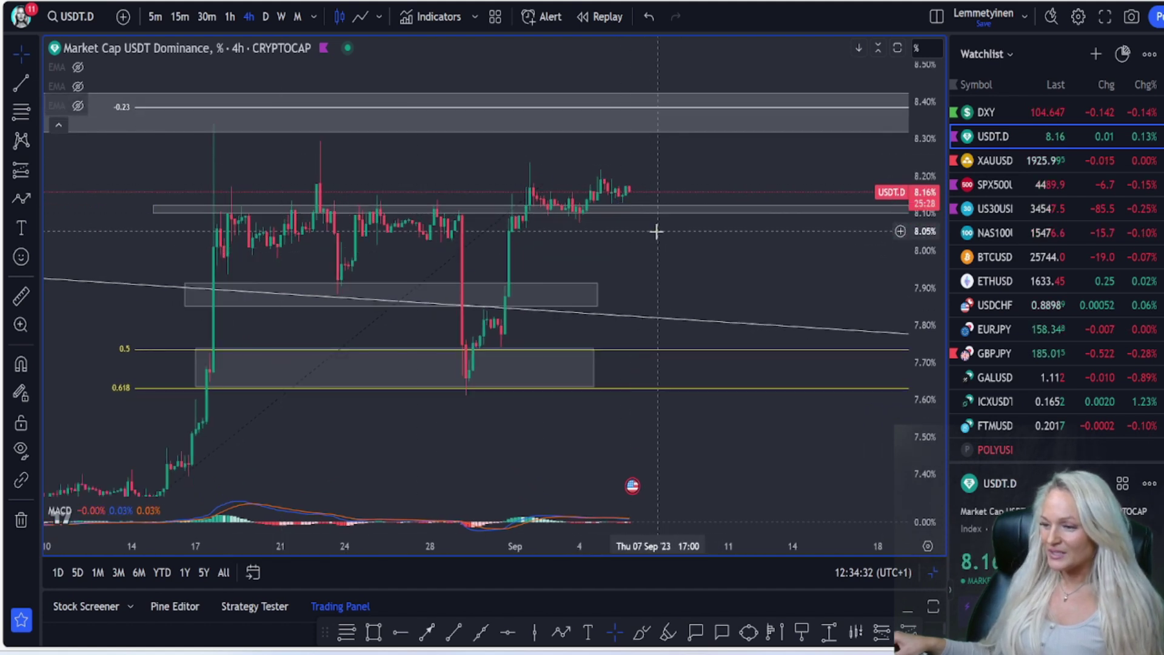
{"action": "left_click", "coordinate": [626, 186]}
{"action": "left_click", "coordinate": [653, 243]}
{"action": "left_click", "coordinate": [675, 199]}
{"action": "double_click", "coordinate": [700, 274]}
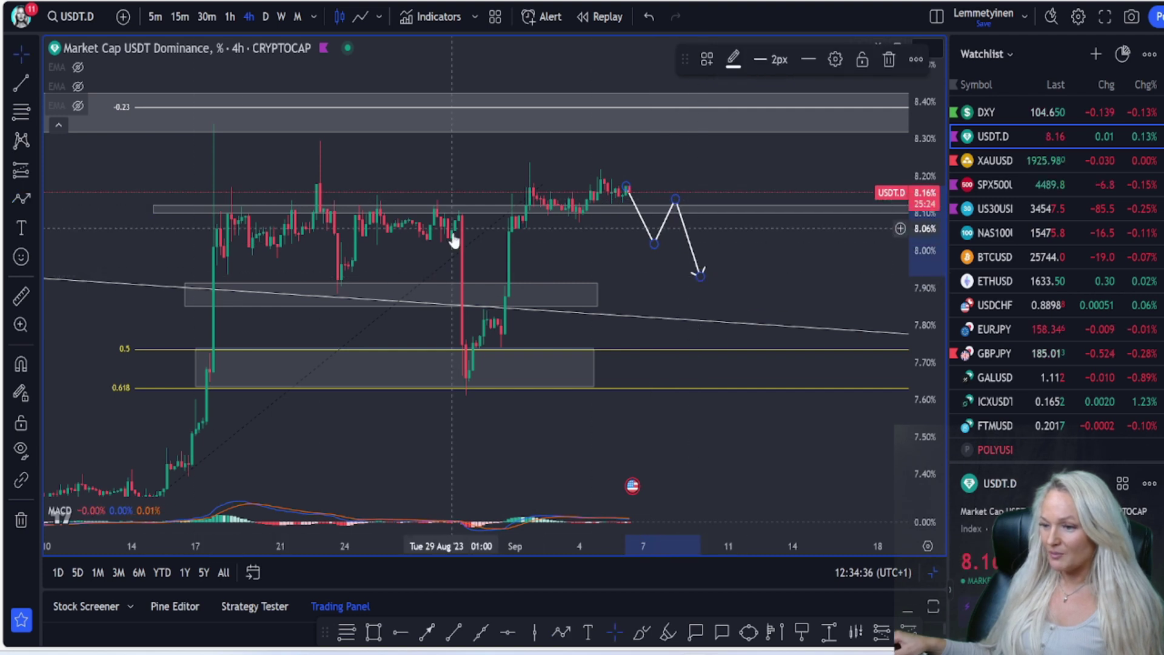
{"action": "left_click", "coordinate": [890, 60]}
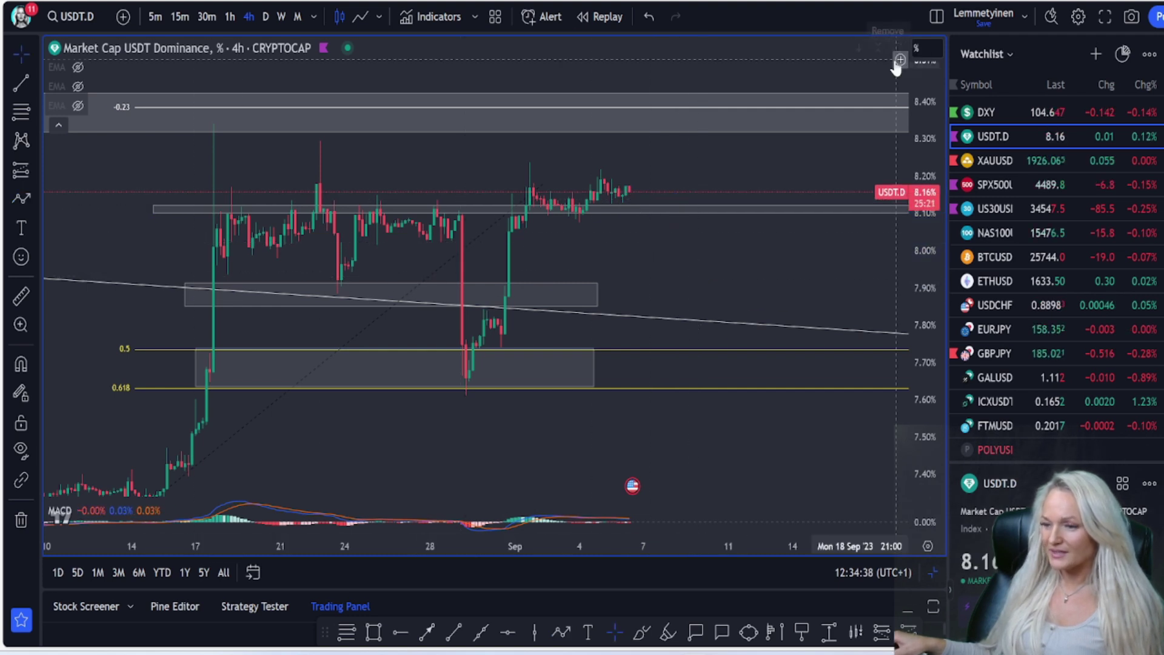